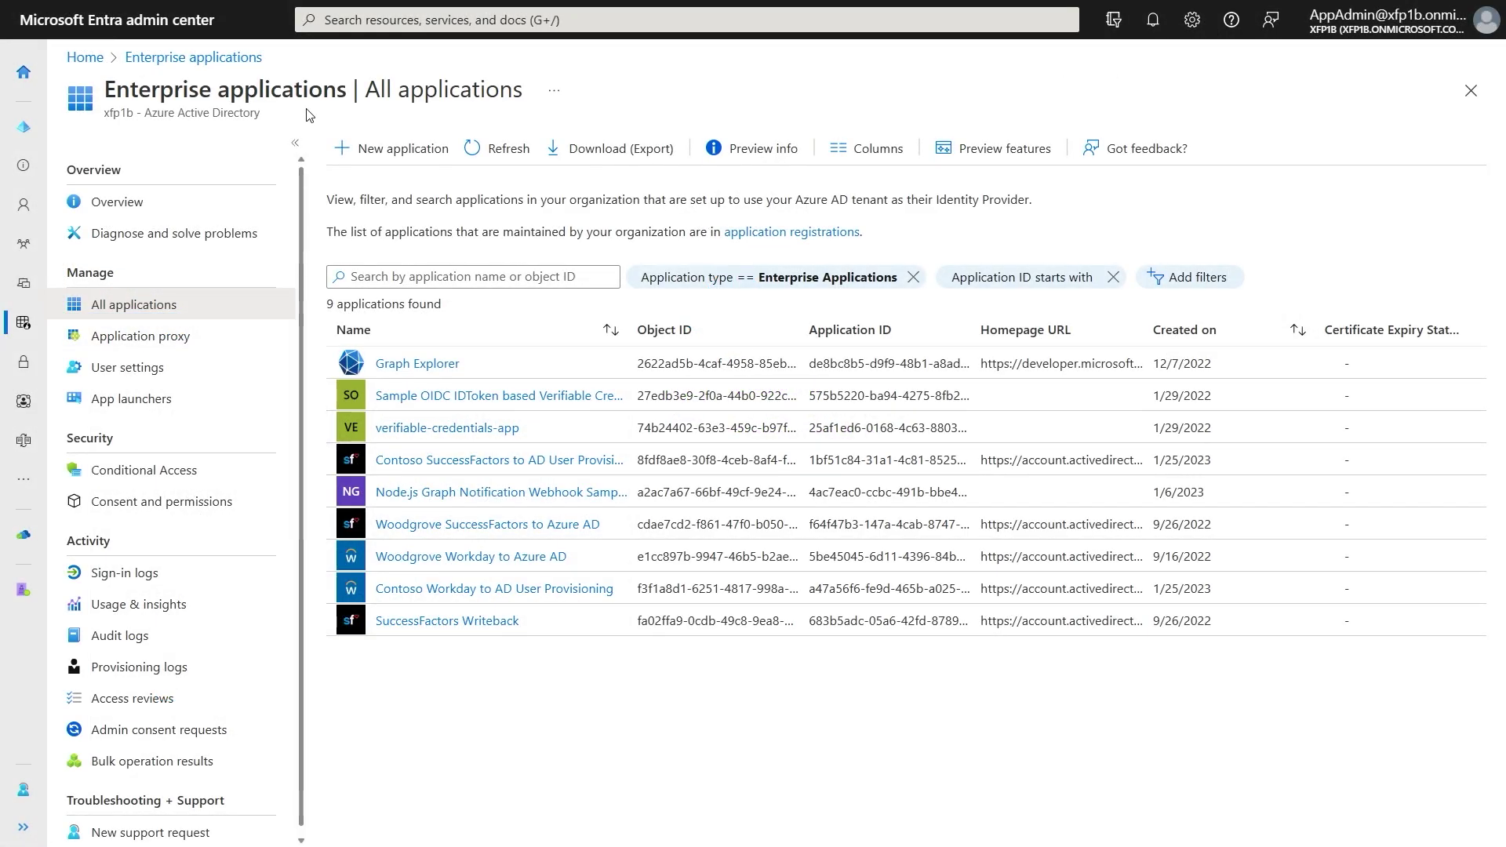
Step: Start a new application and search the gallery for 'SuccessFactors'
click(380, 149)
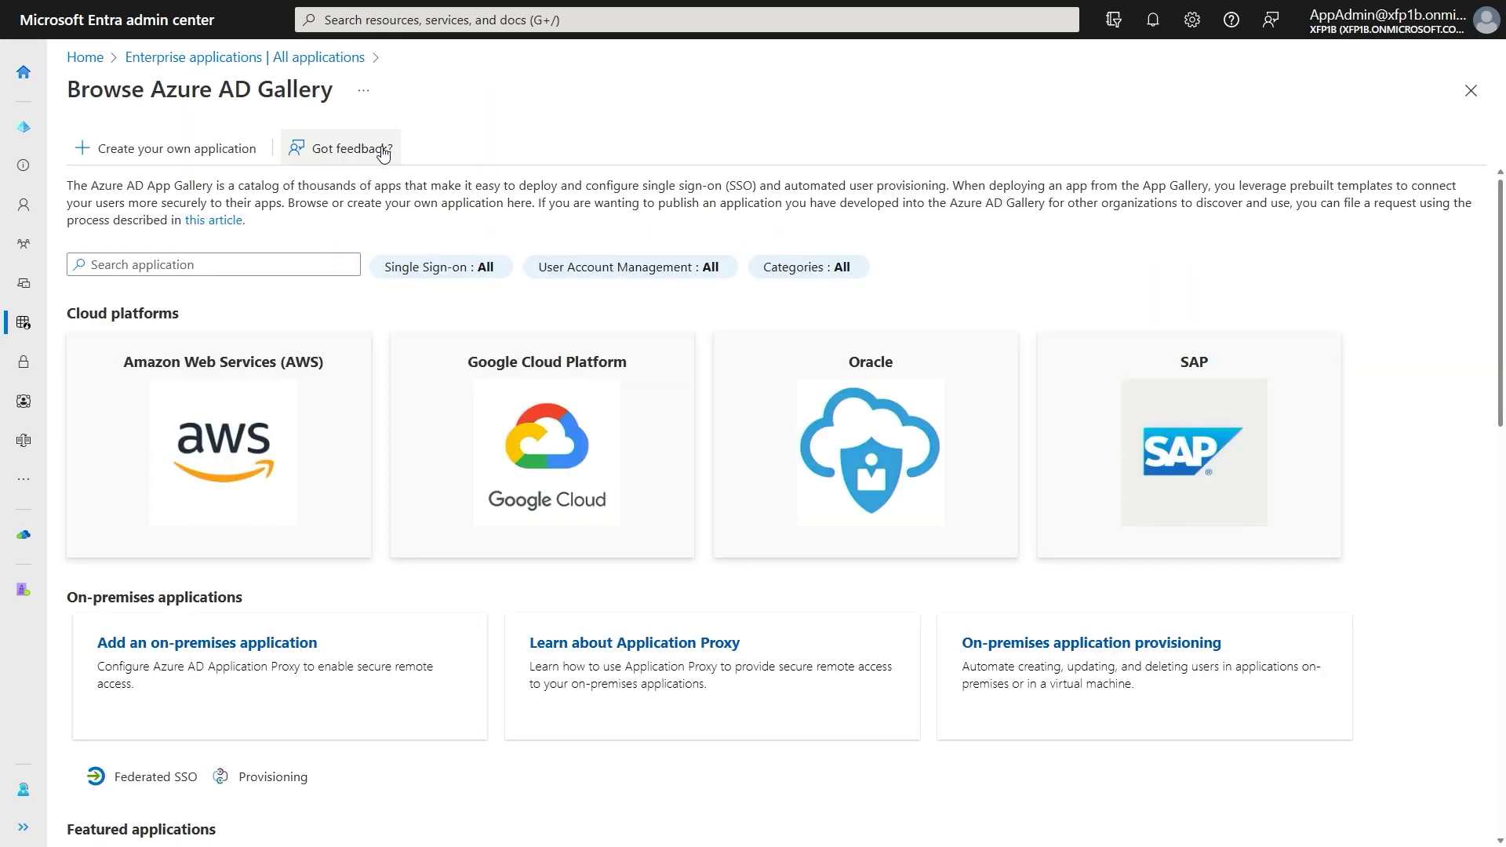
click(276, 267)
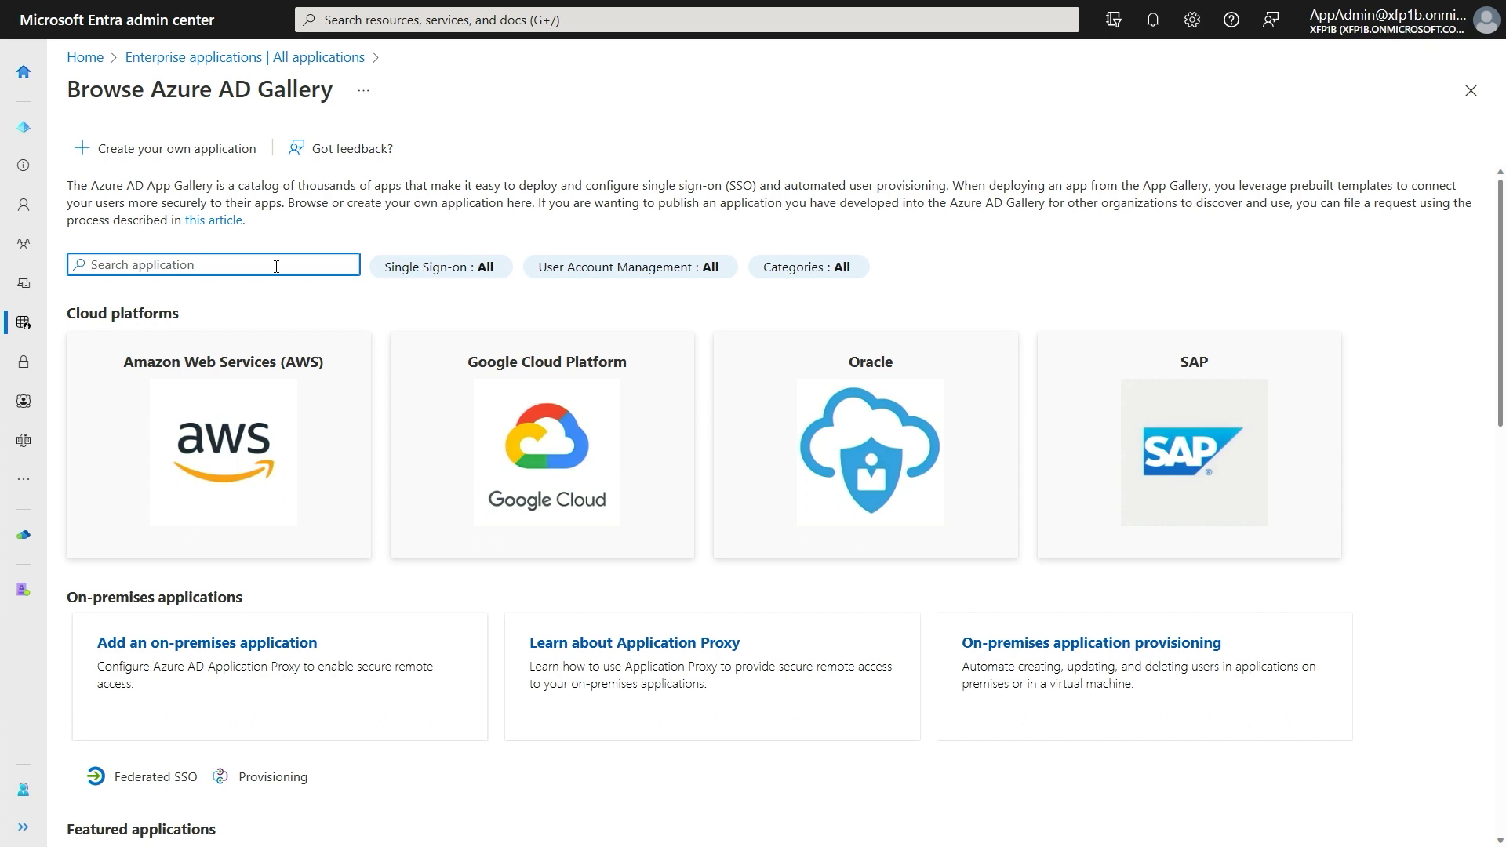
text(SuccessFactors)
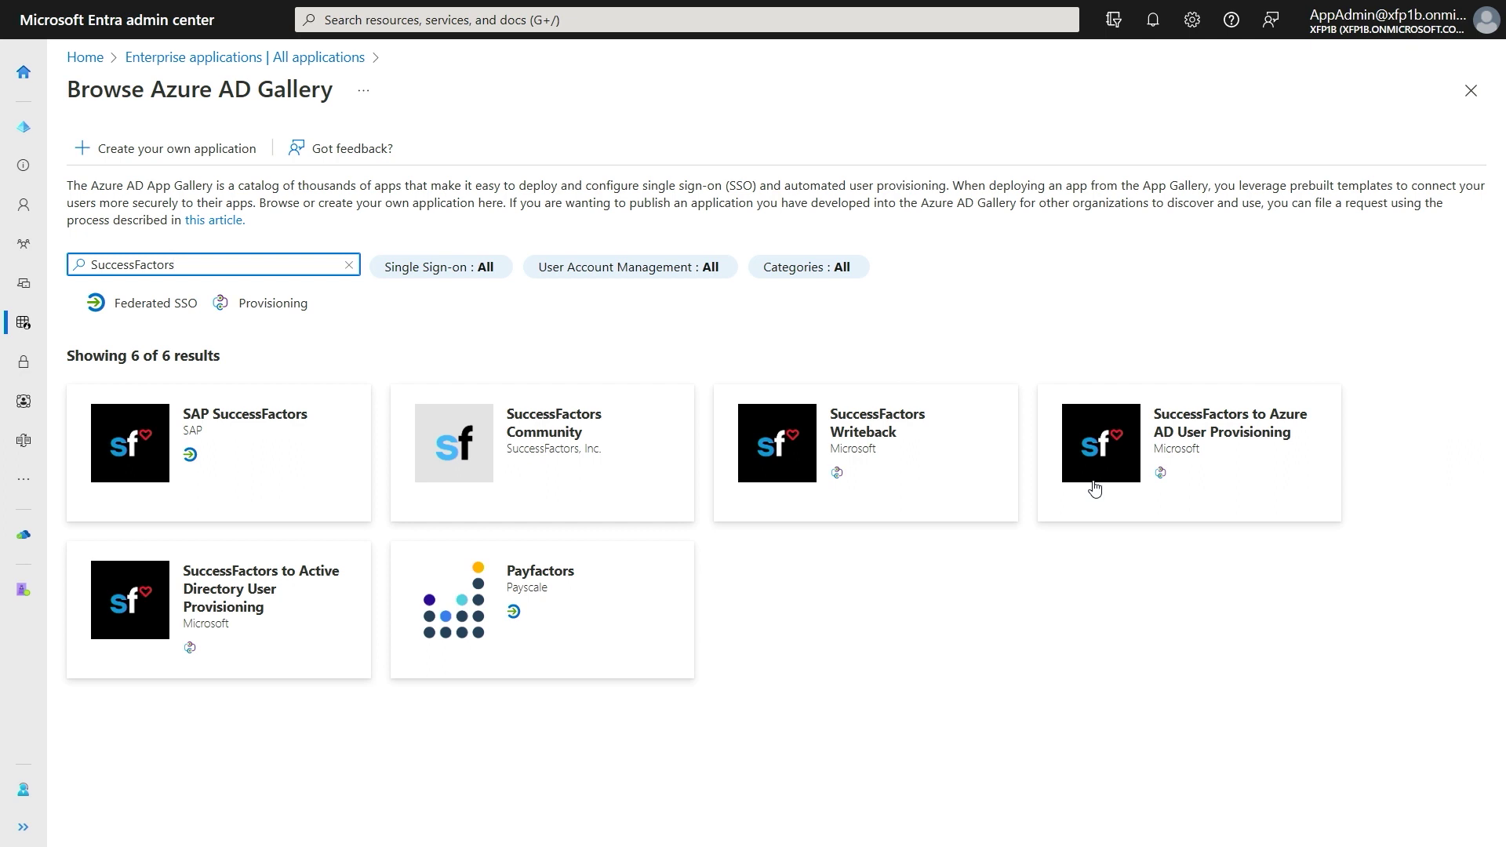
Step: Create the SuccessFactors to Active Directory User Provisioning app with a 'Contoso' name prefix and launch the agent download
click(266, 615)
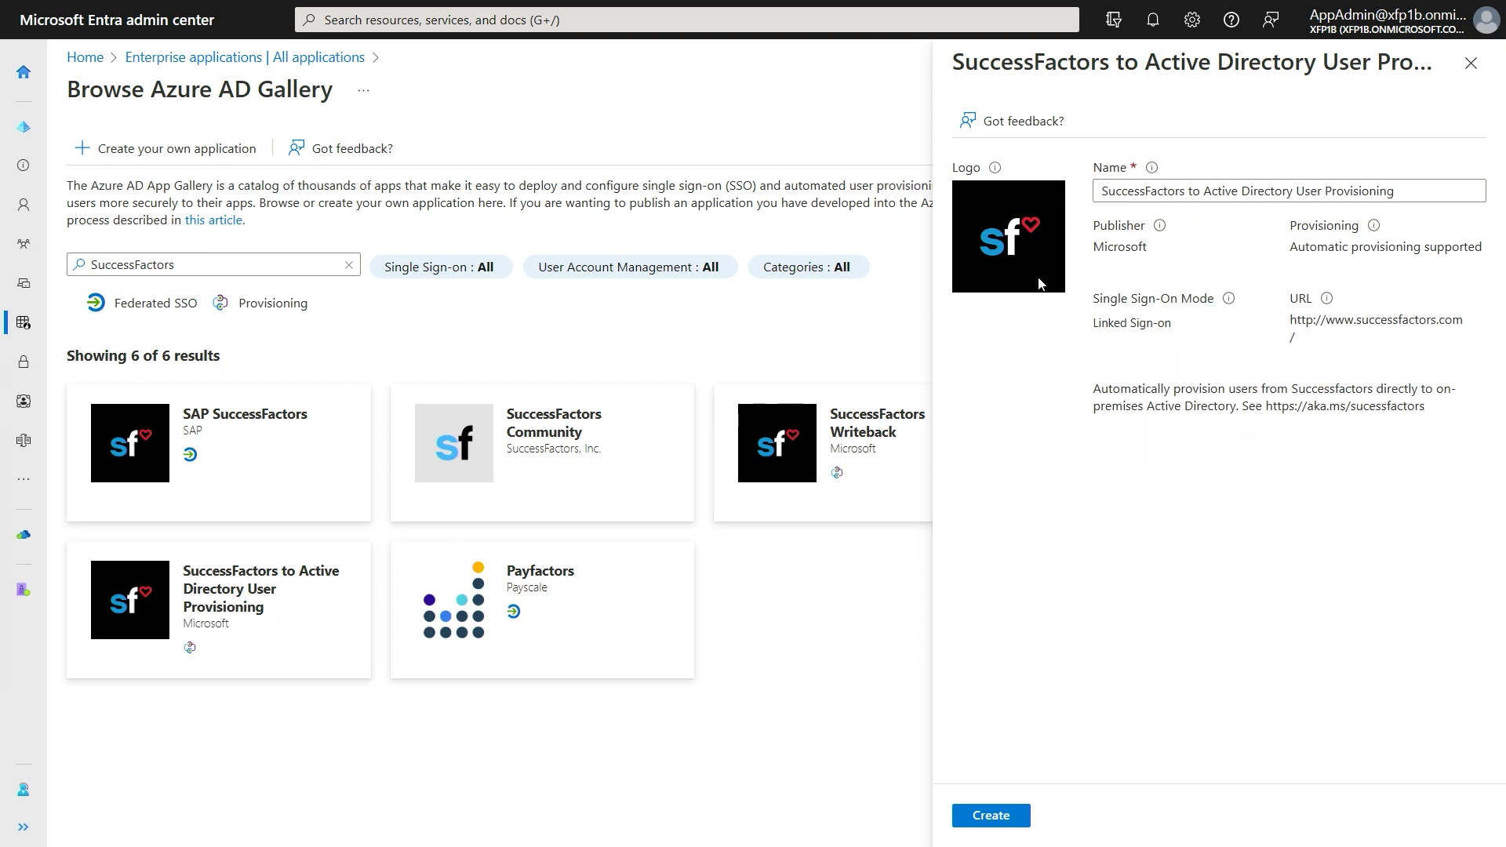
click(1107, 191)
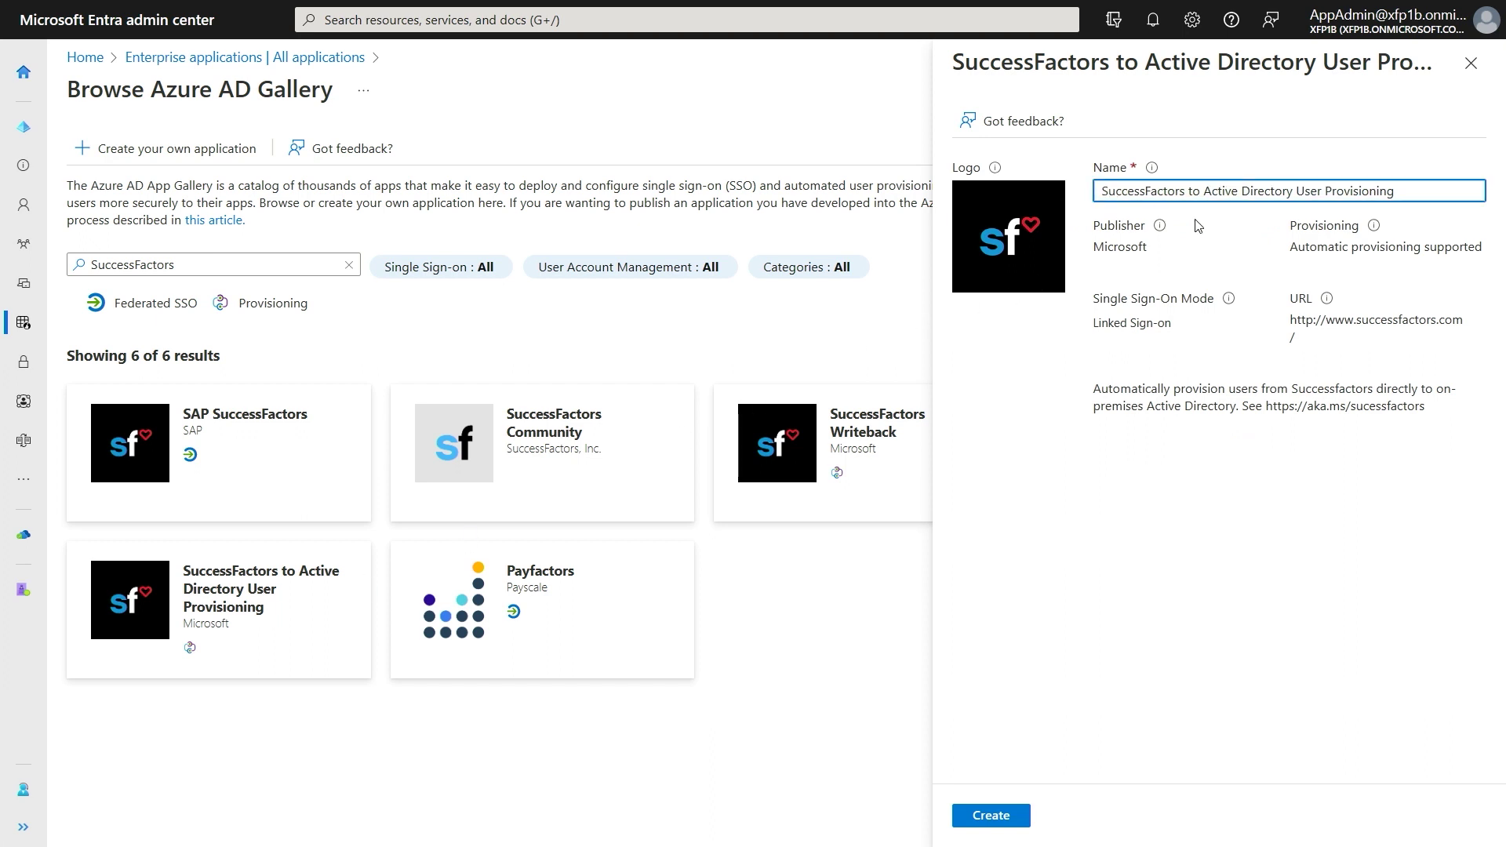
text(Contoso)
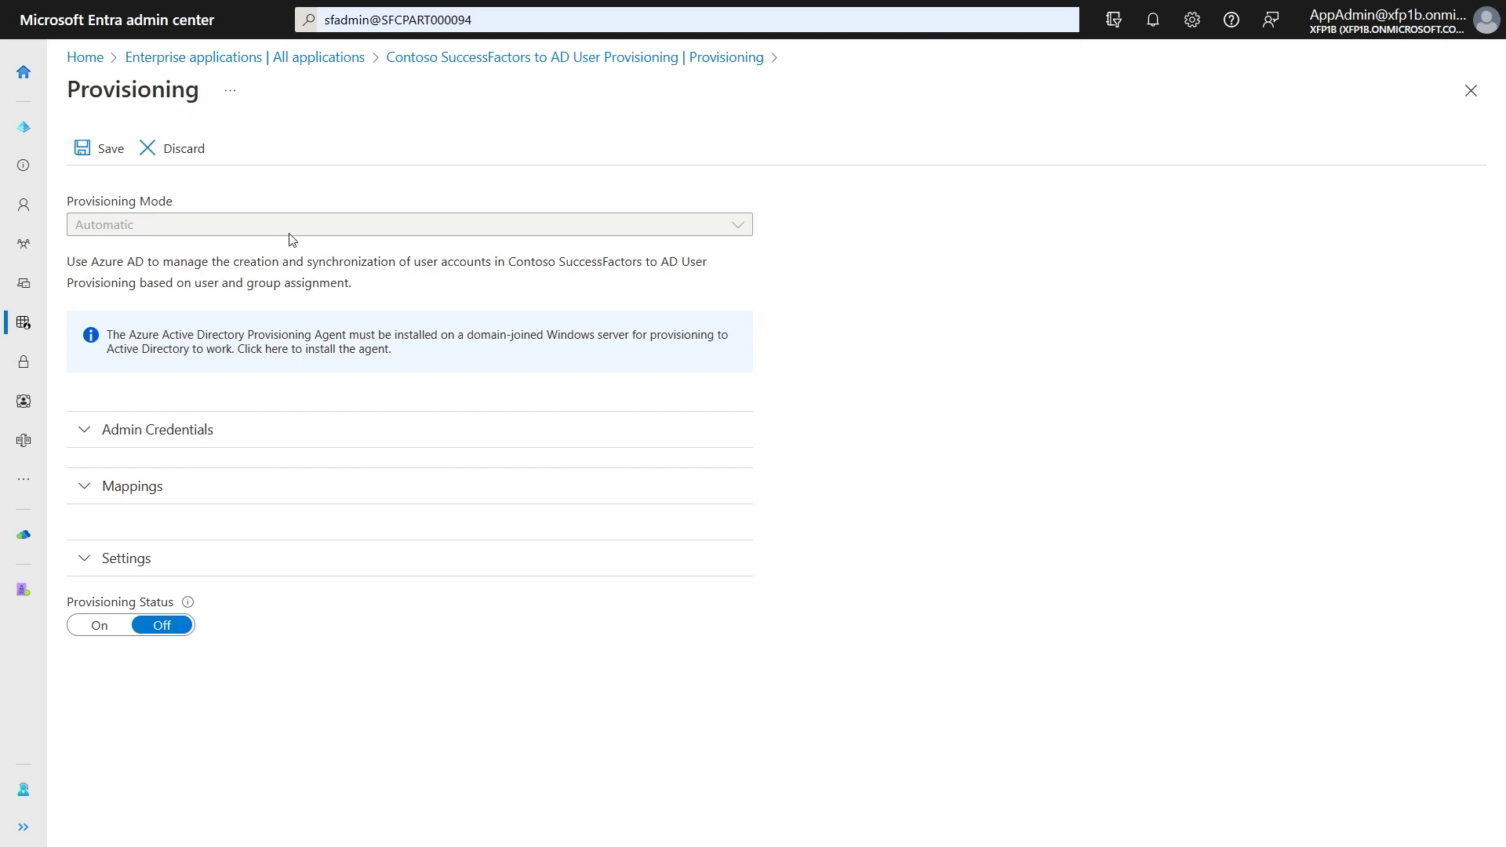
click(277, 357)
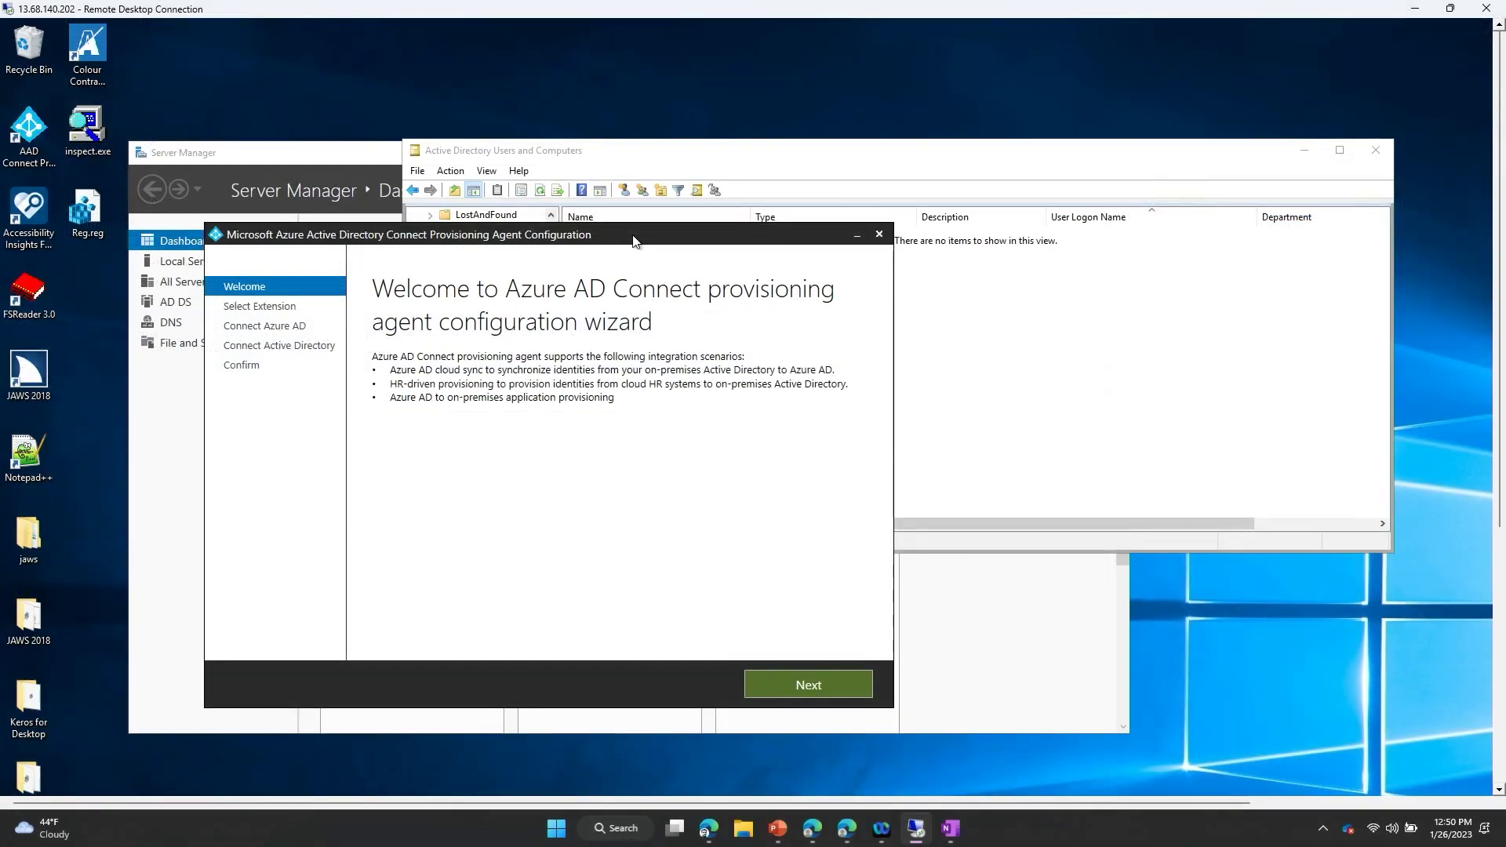
Step: Choose HR-driven provisioning in the agent wizard and continue to the Azure AD step
click(823, 687)
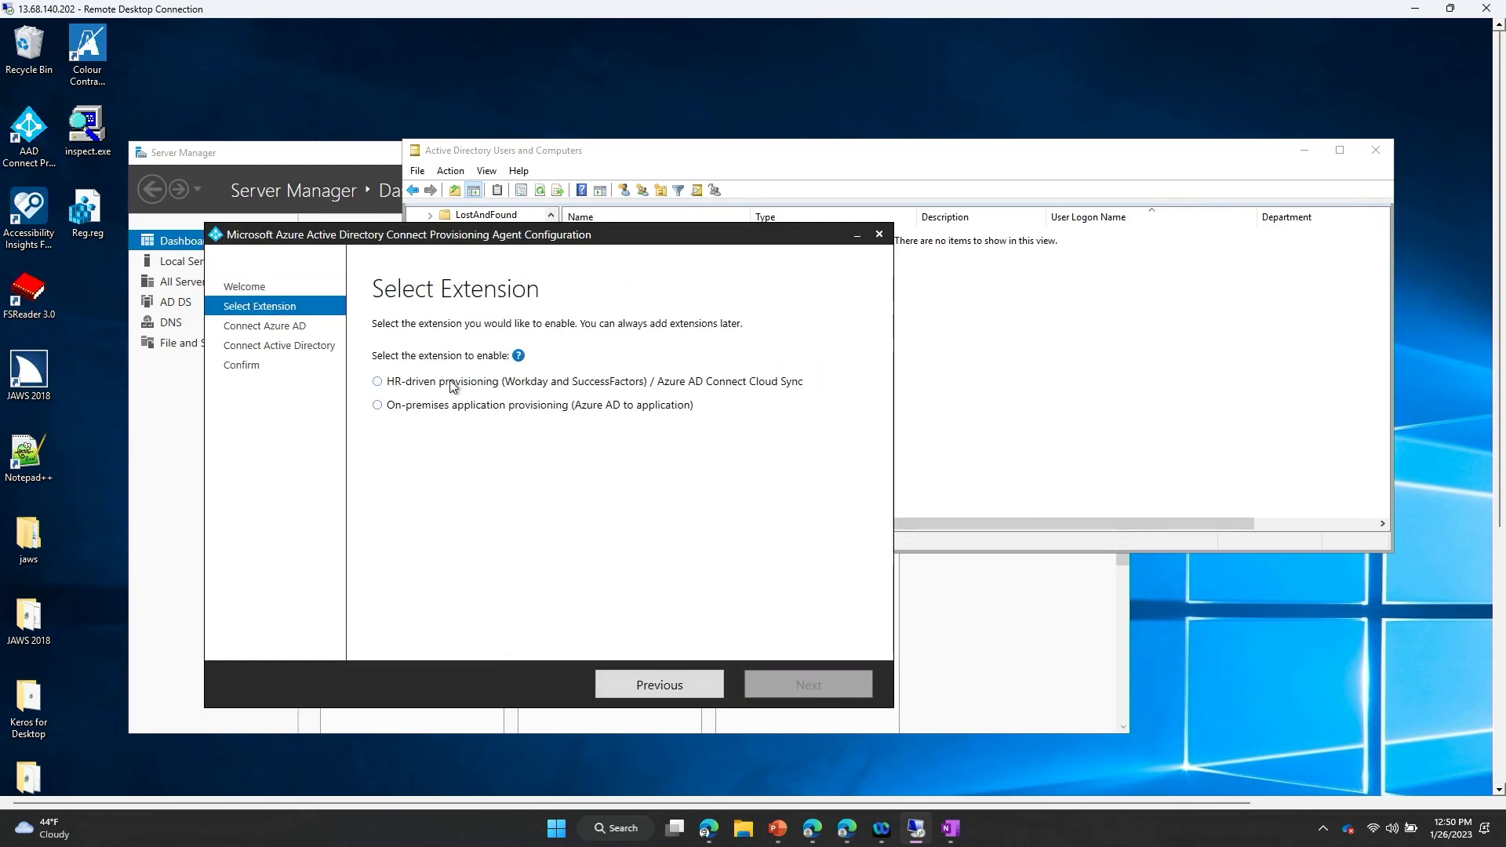
click(453, 384)
click(798, 680)
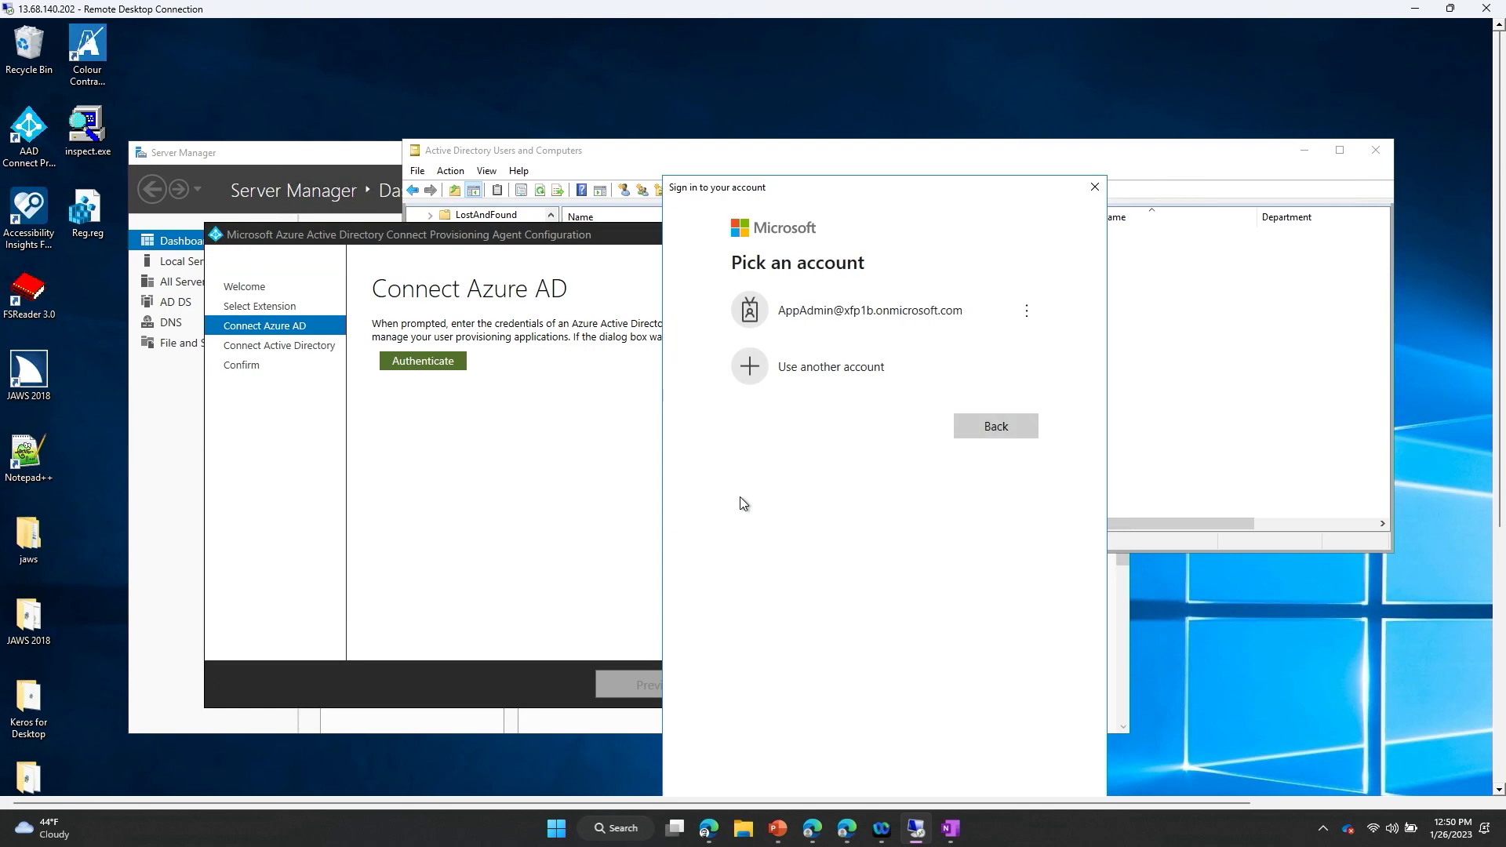
Step: Authenticate to Azure AD with the admin account and its password
click(828, 311)
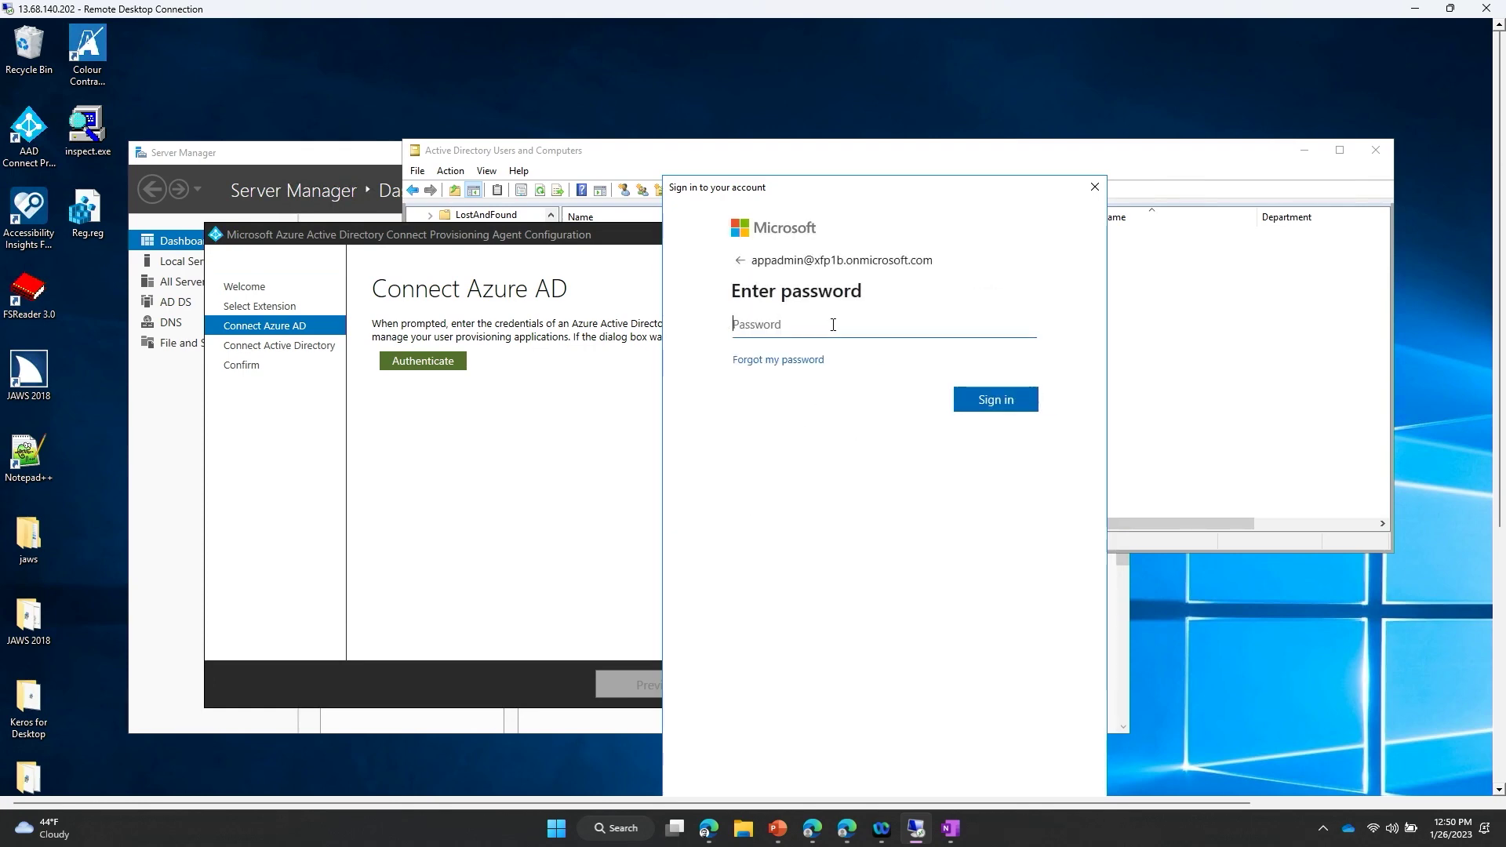
text(••••••••)
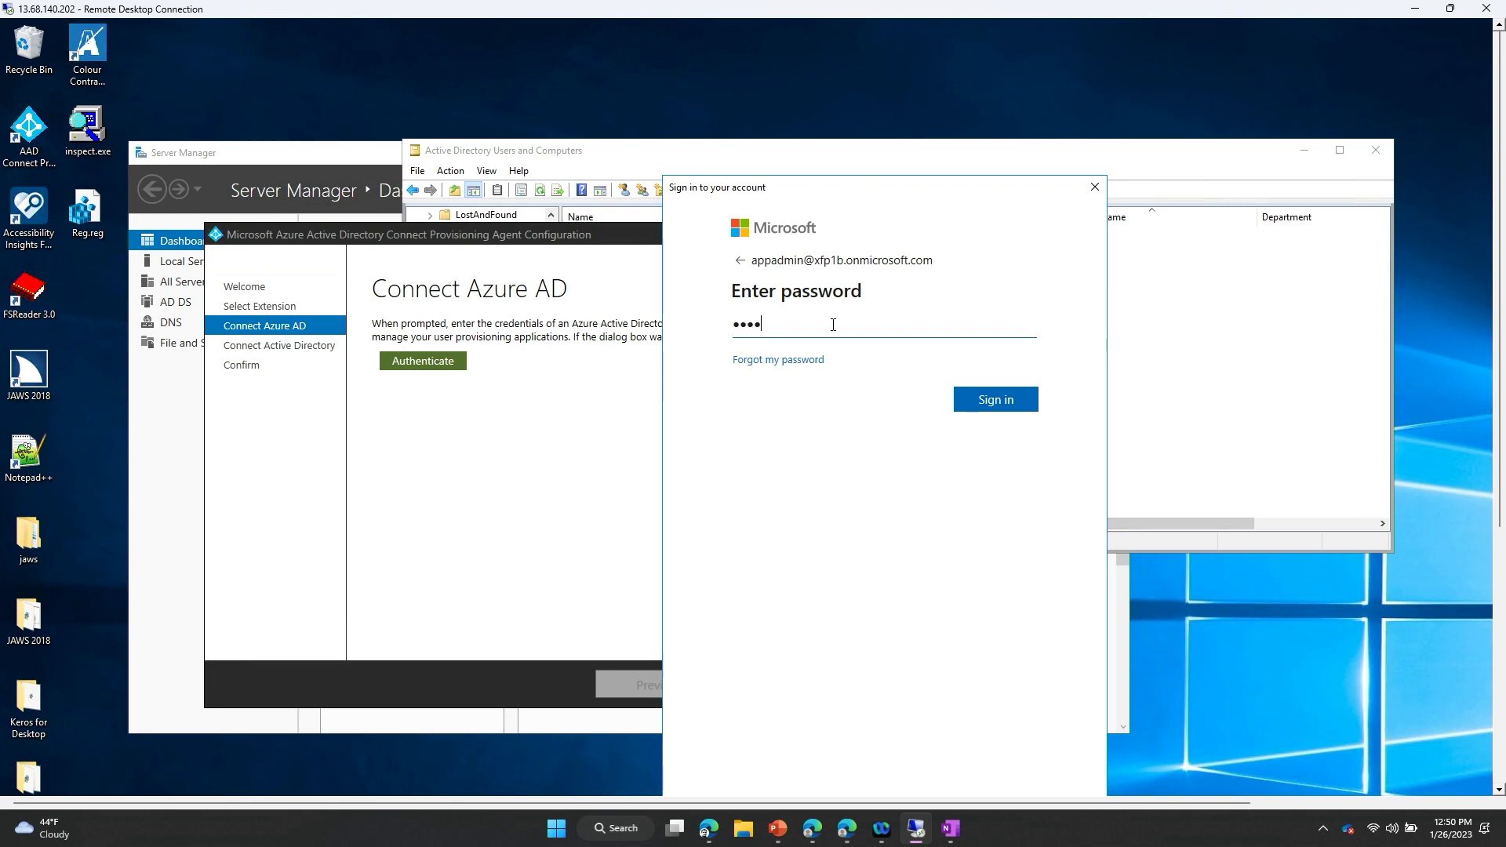
text(•••)
key(Tab)
key(Return)
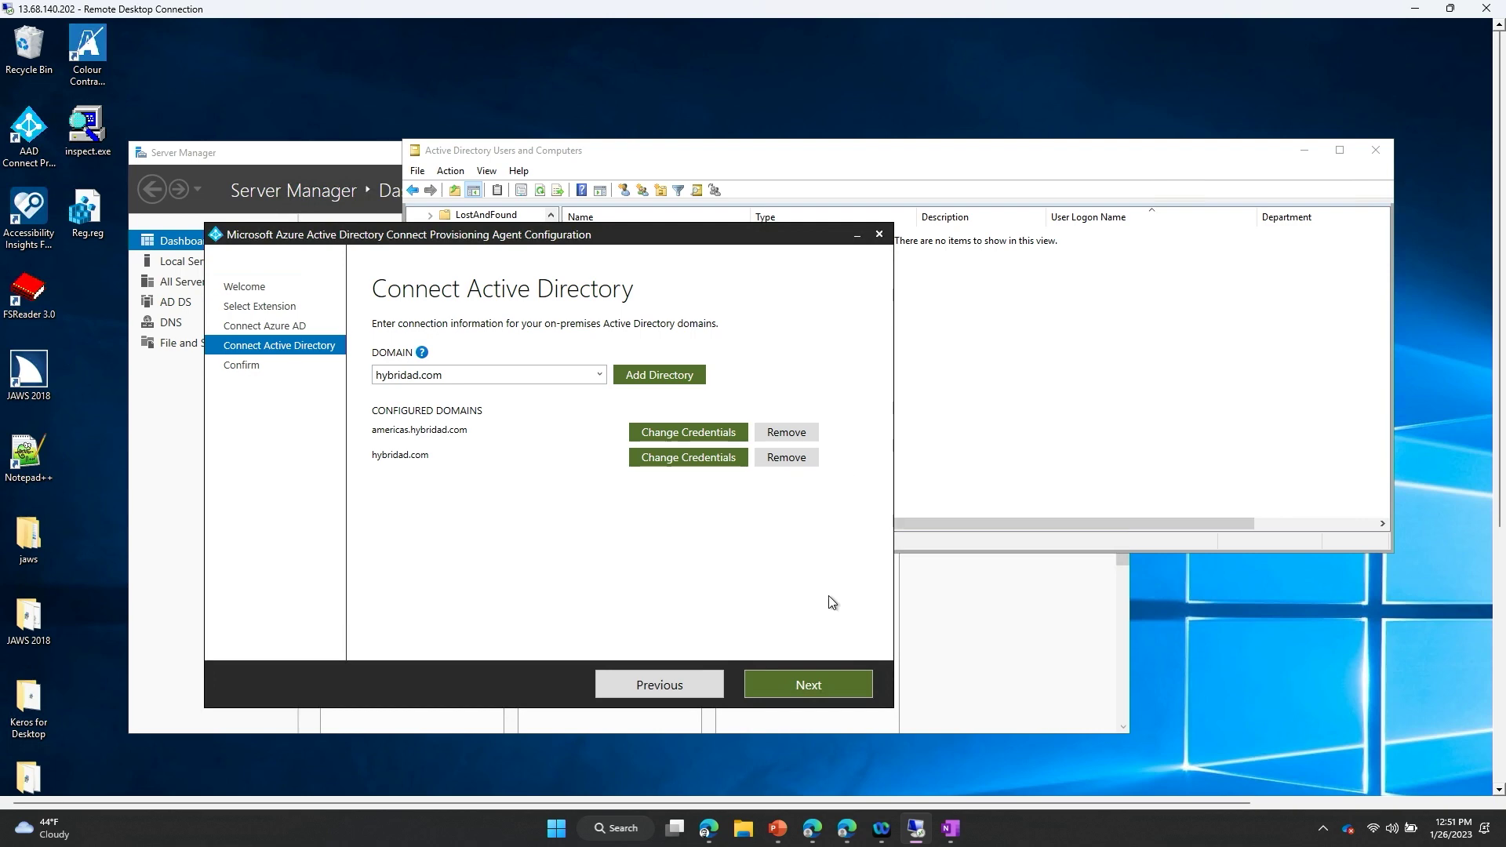
Step: Continue with americas.hybridad.com and hybridad.com kept as the configured domains
click(816, 681)
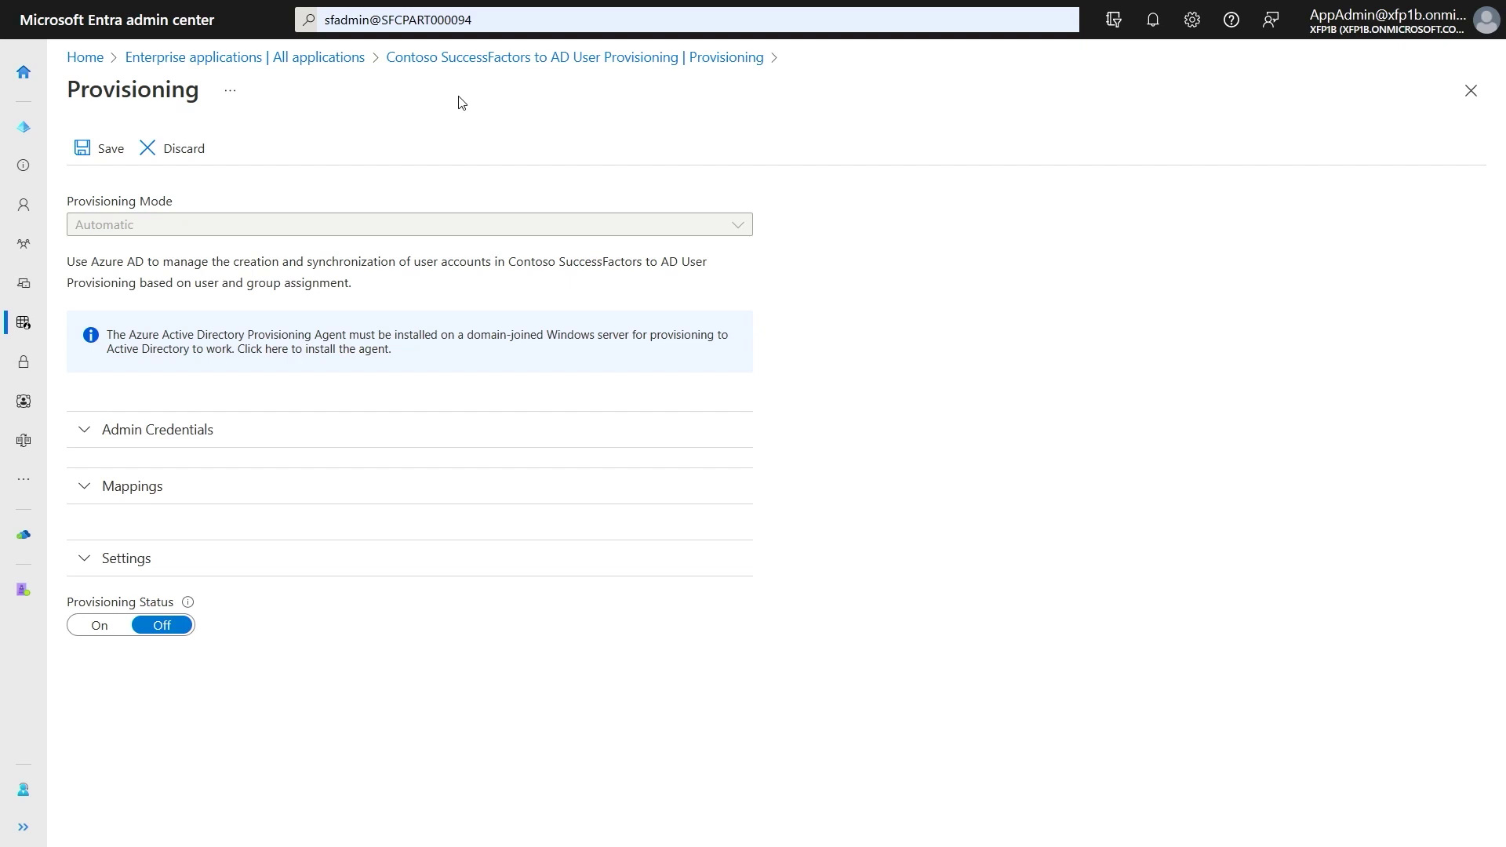
Step: In Admin Credentials, select hybridad.com as the Active Directory domain and test the connection
click(197, 431)
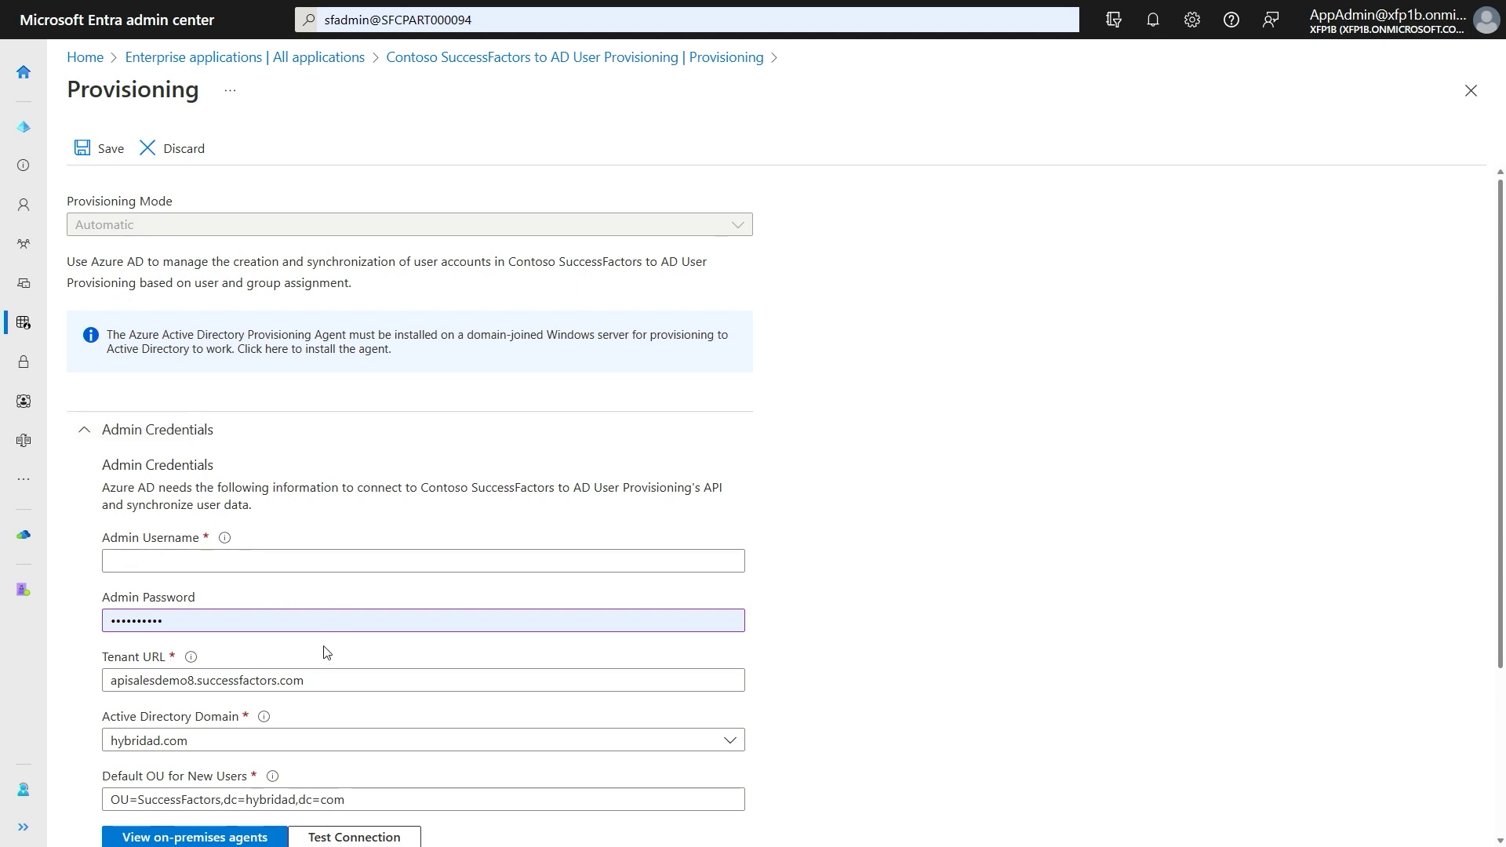
scroll(321, 666, down, 1)
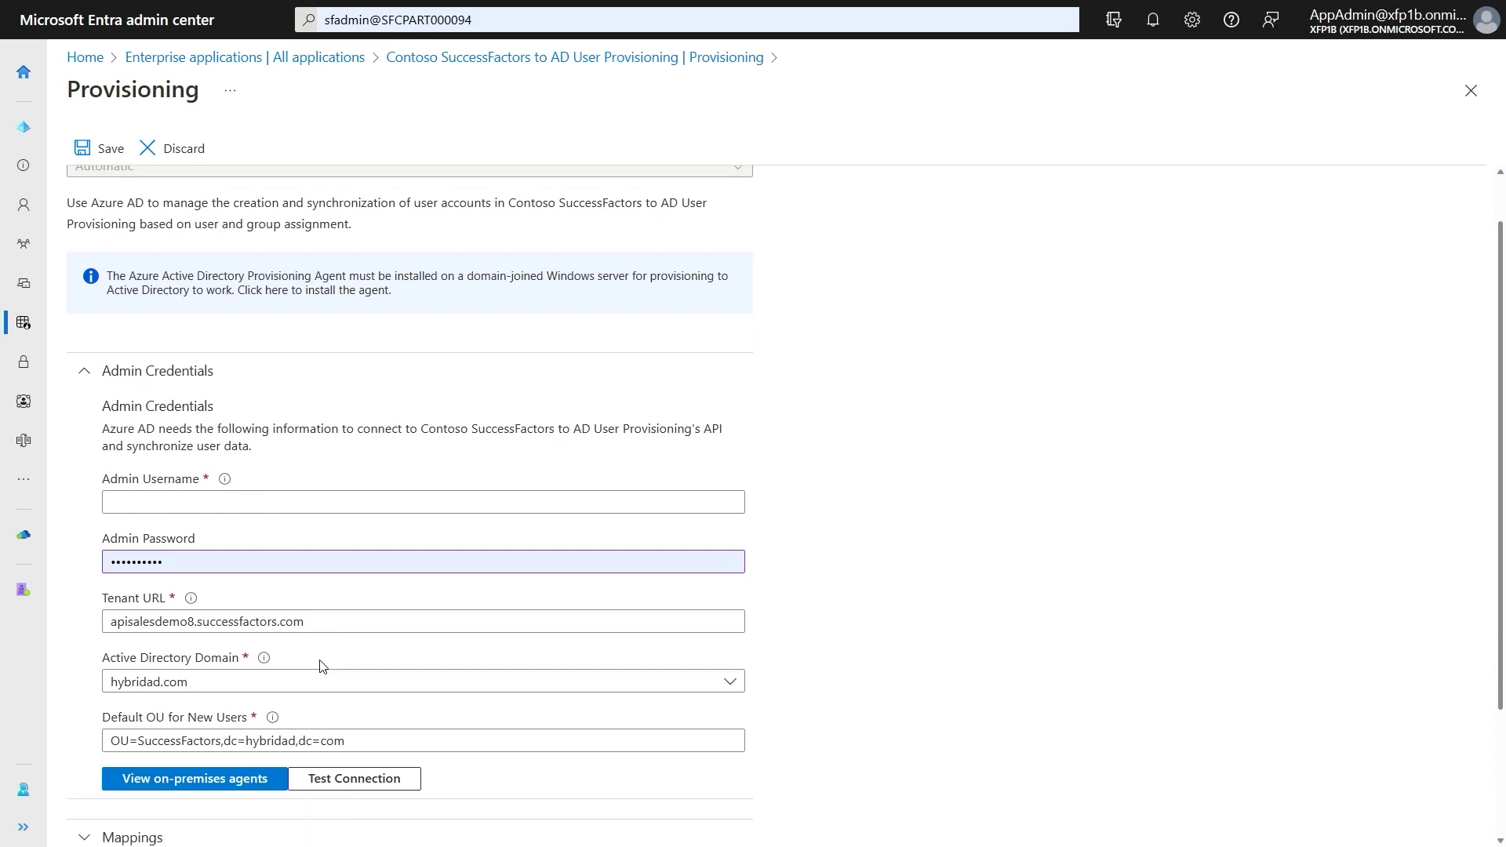
scroll(320, 666, down, 1)
click(321, 667)
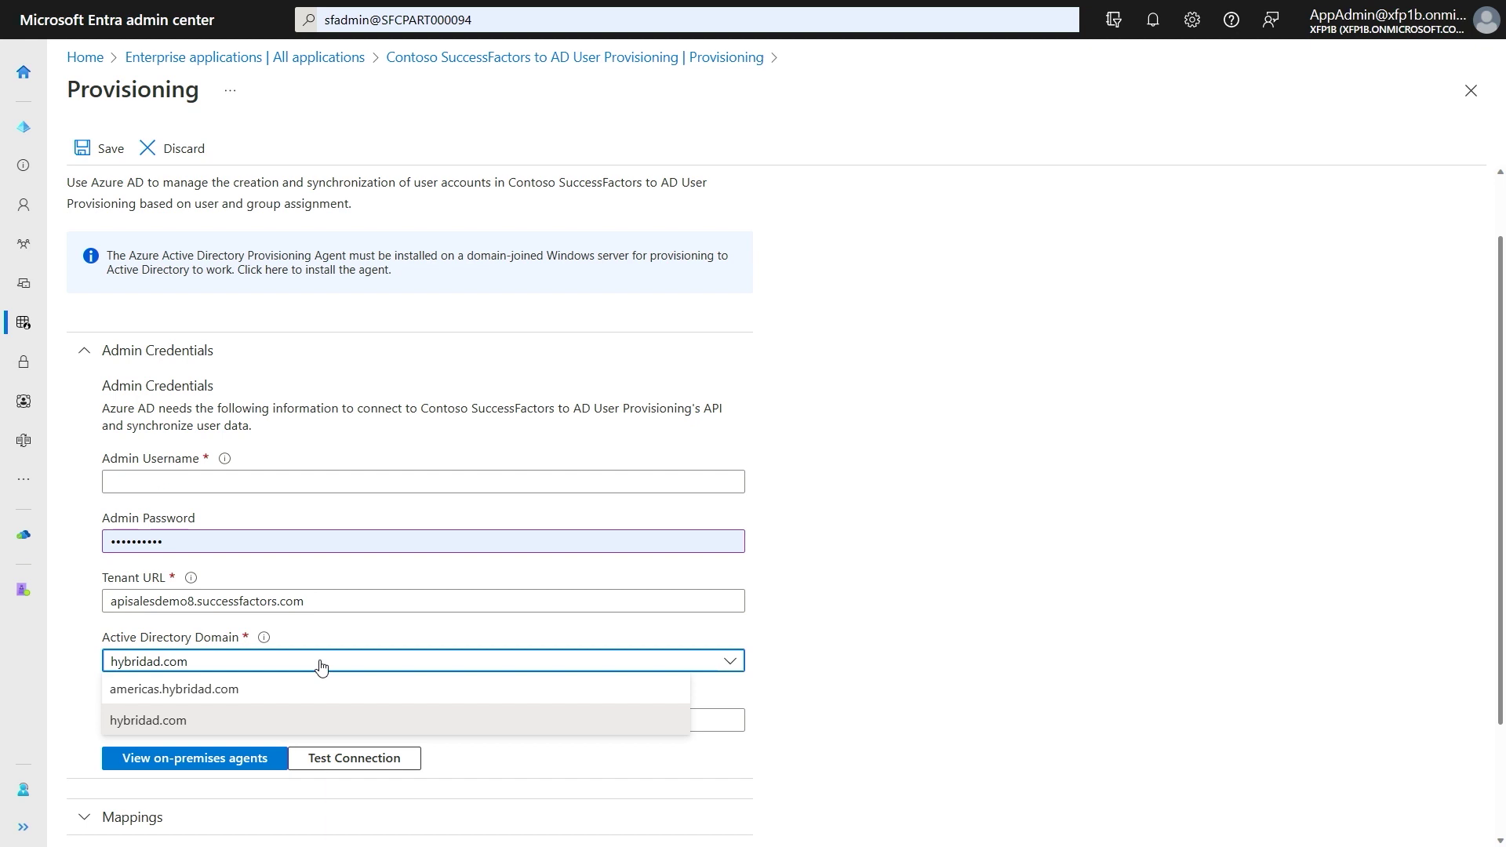
click(320, 666)
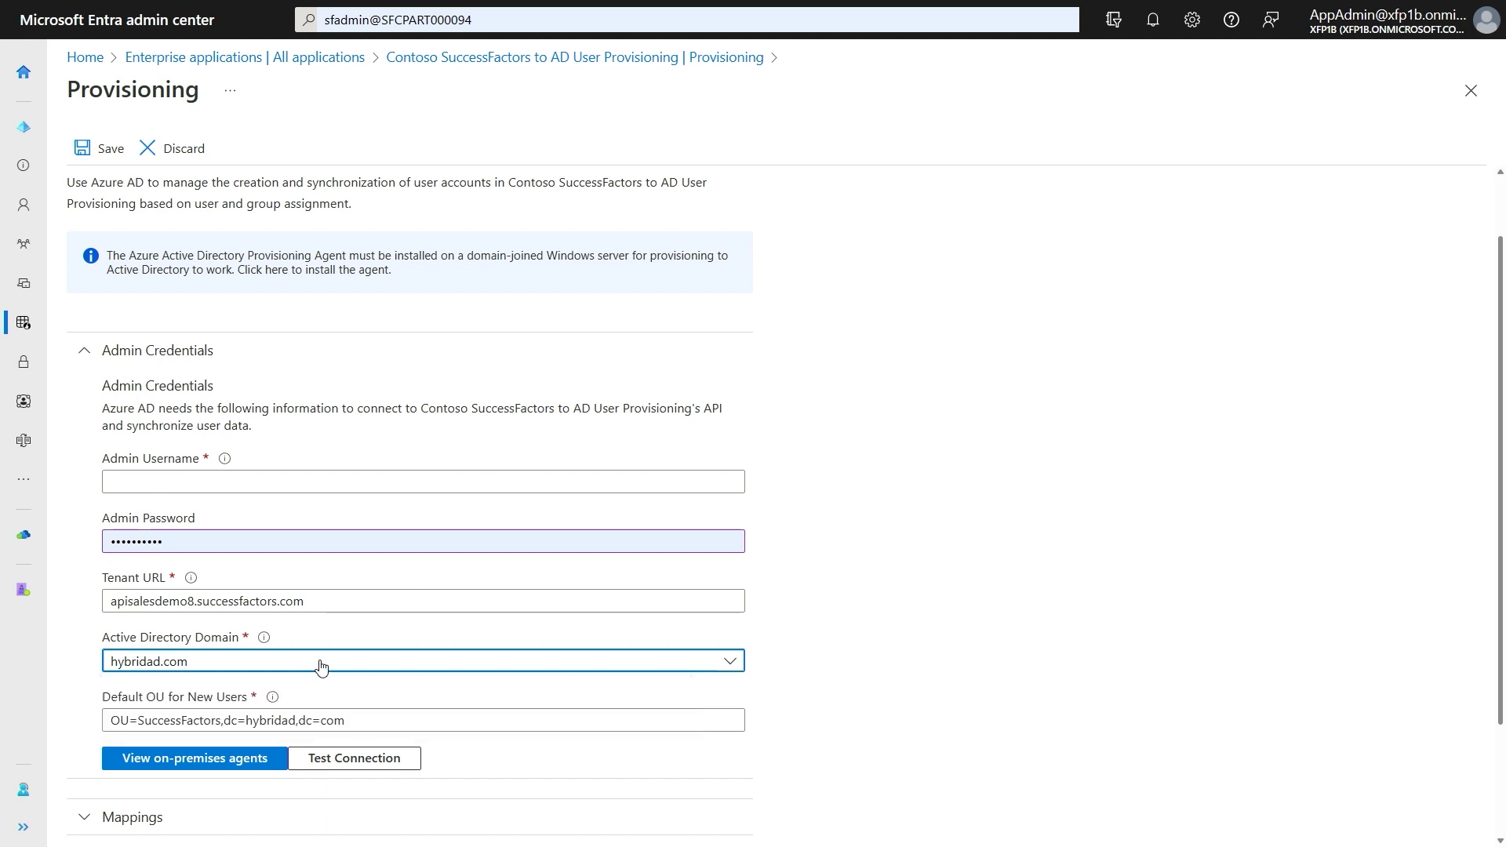
click(373, 760)
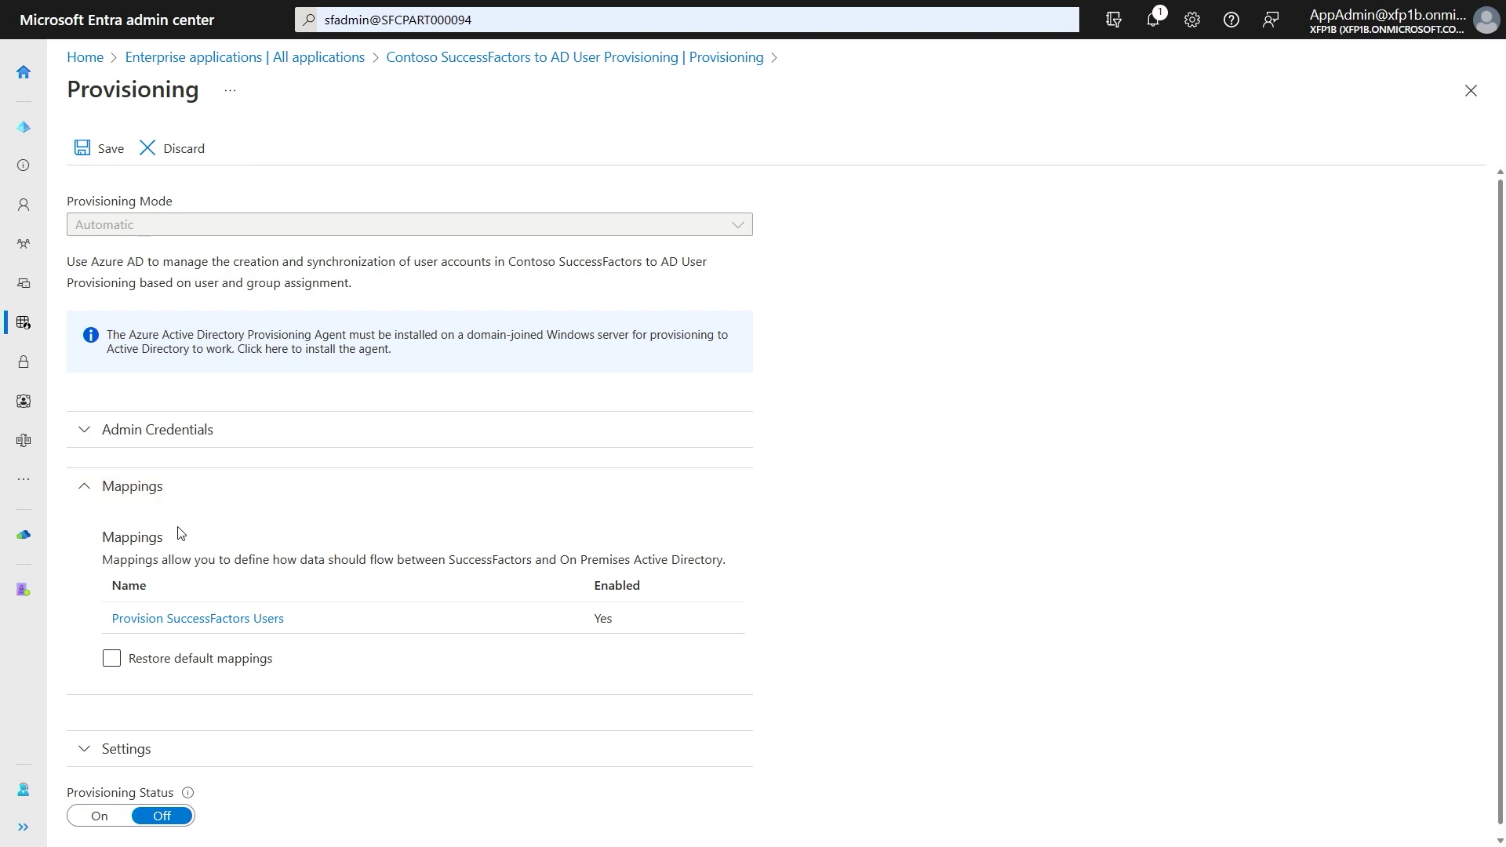
Step: Open the Provision SuccessFactors Users mapping and confirm its Shared Services department scoping filter
click(200, 620)
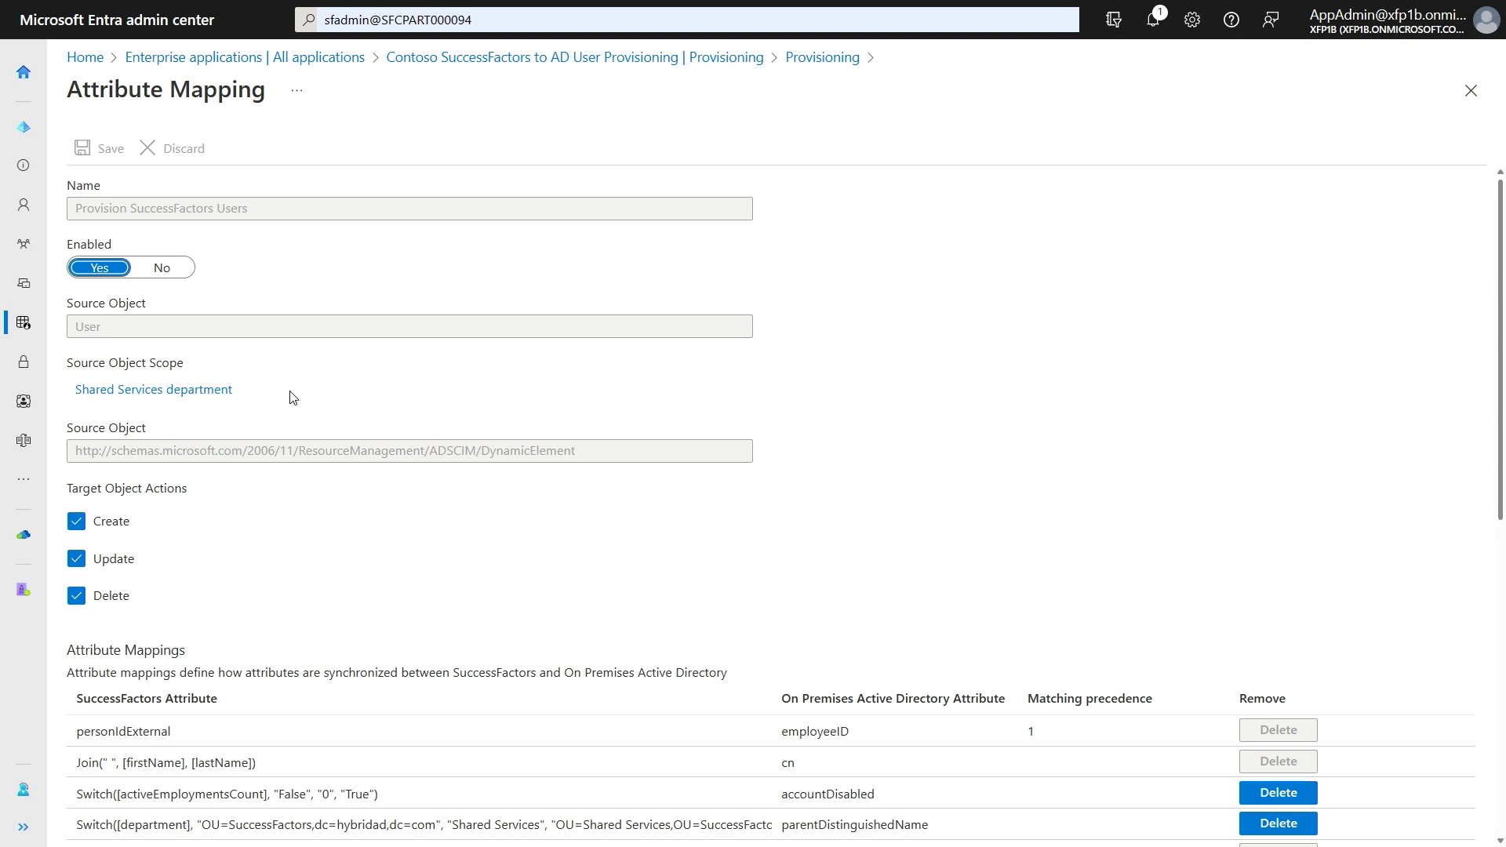
click(212, 393)
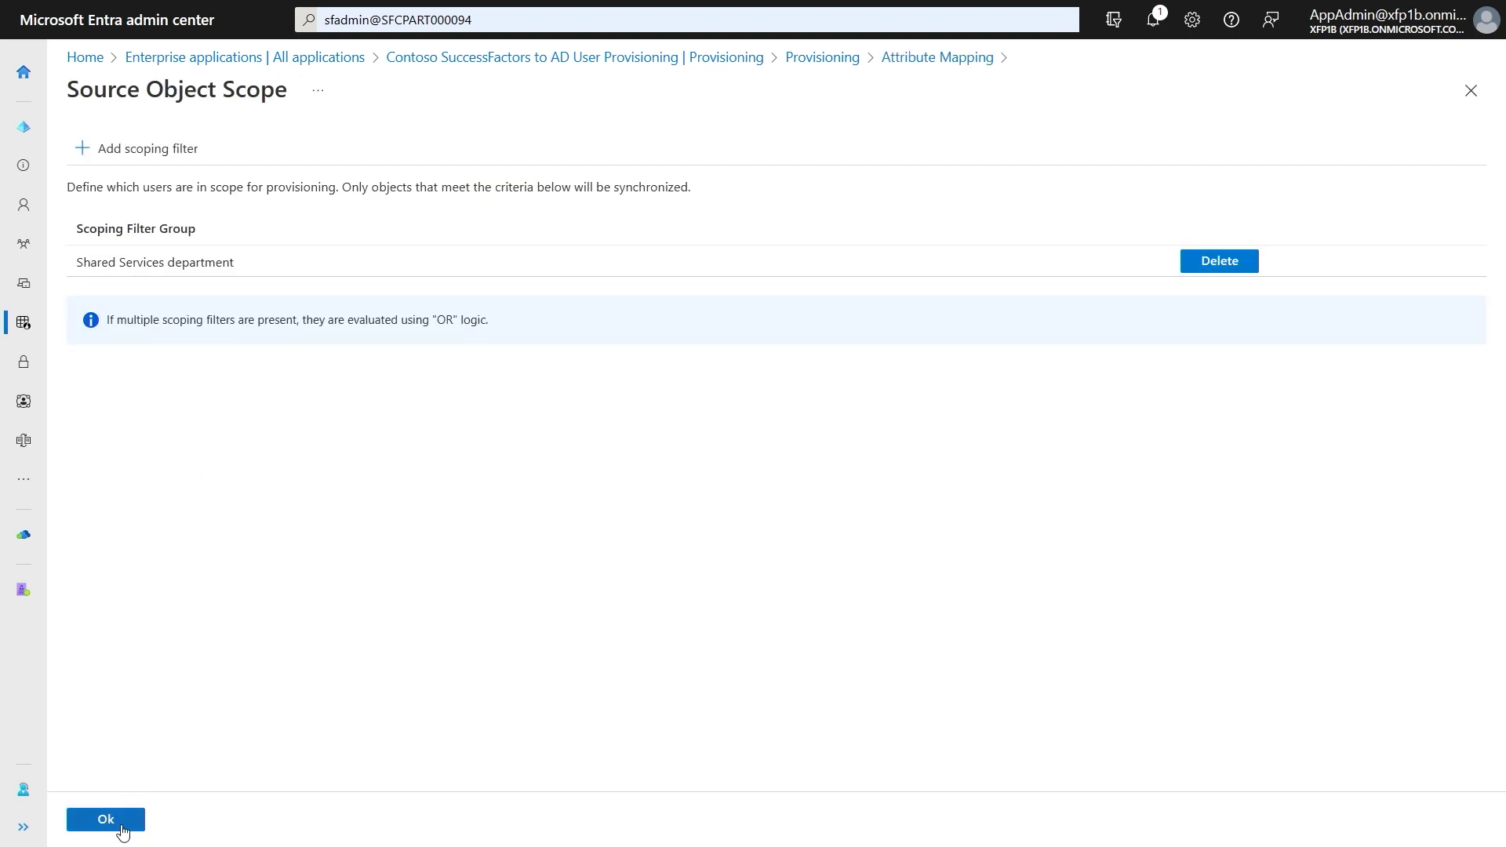
click(106, 827)
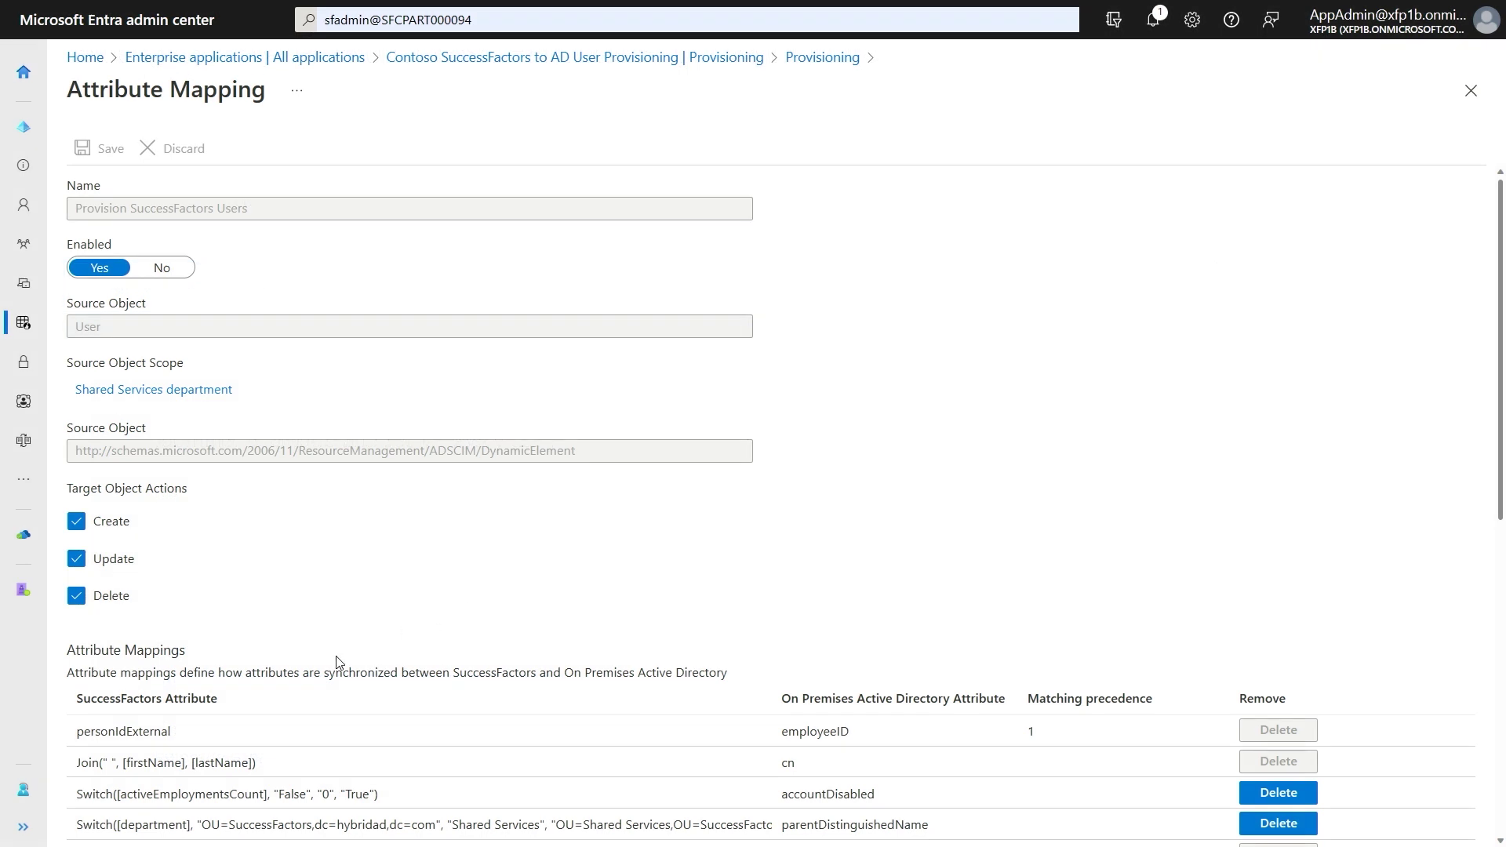
Step: Scroll through the SuccessFactors-to-AD Attribute Mappings table to review every mapping
scroll(336, 661, down, 1)
scroll(337, 663, down, 1)
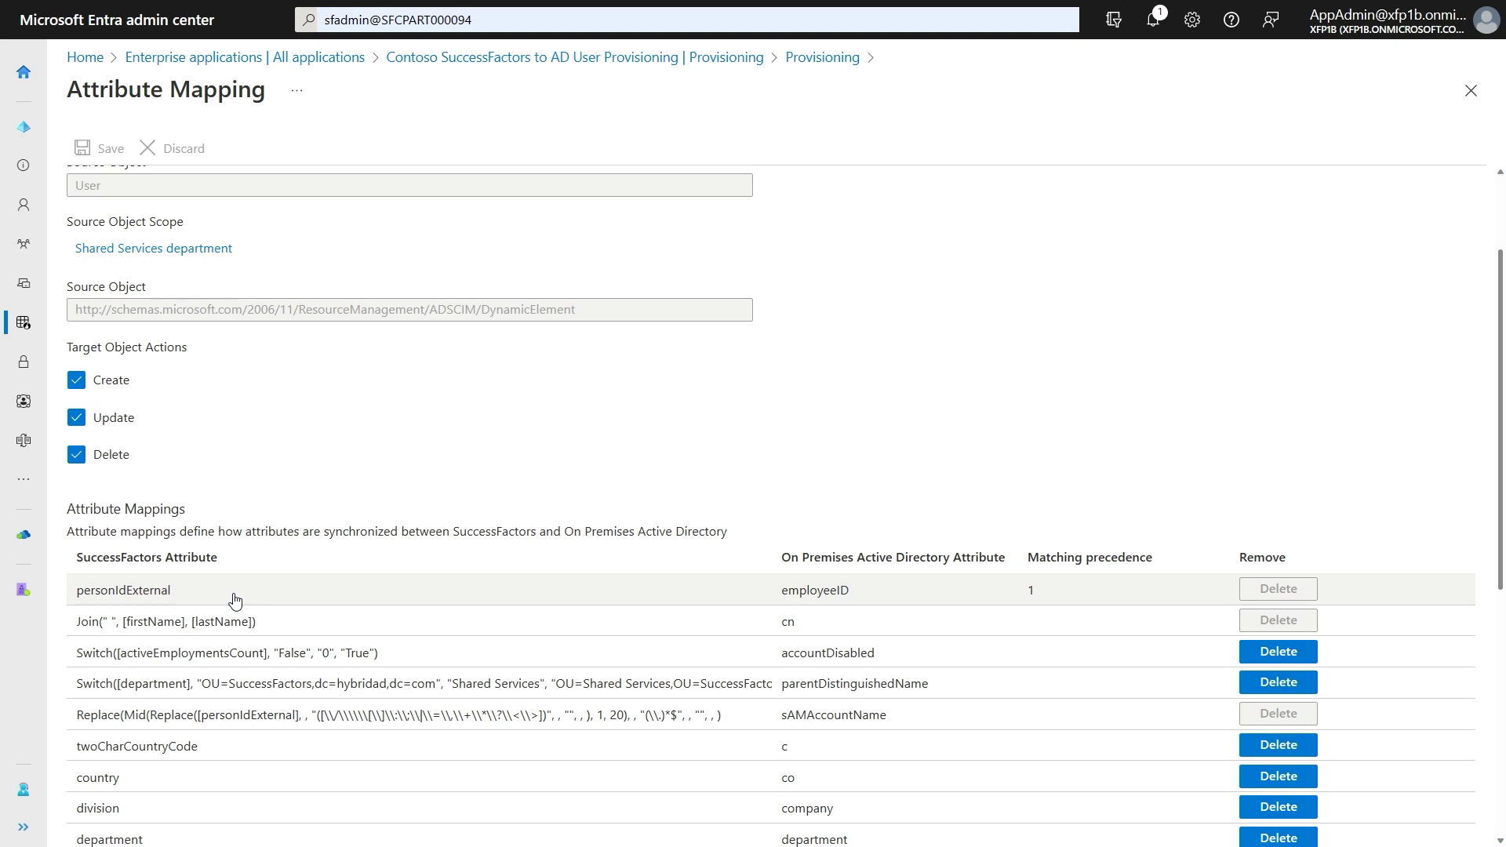
scroll(234, 601, down, 1)
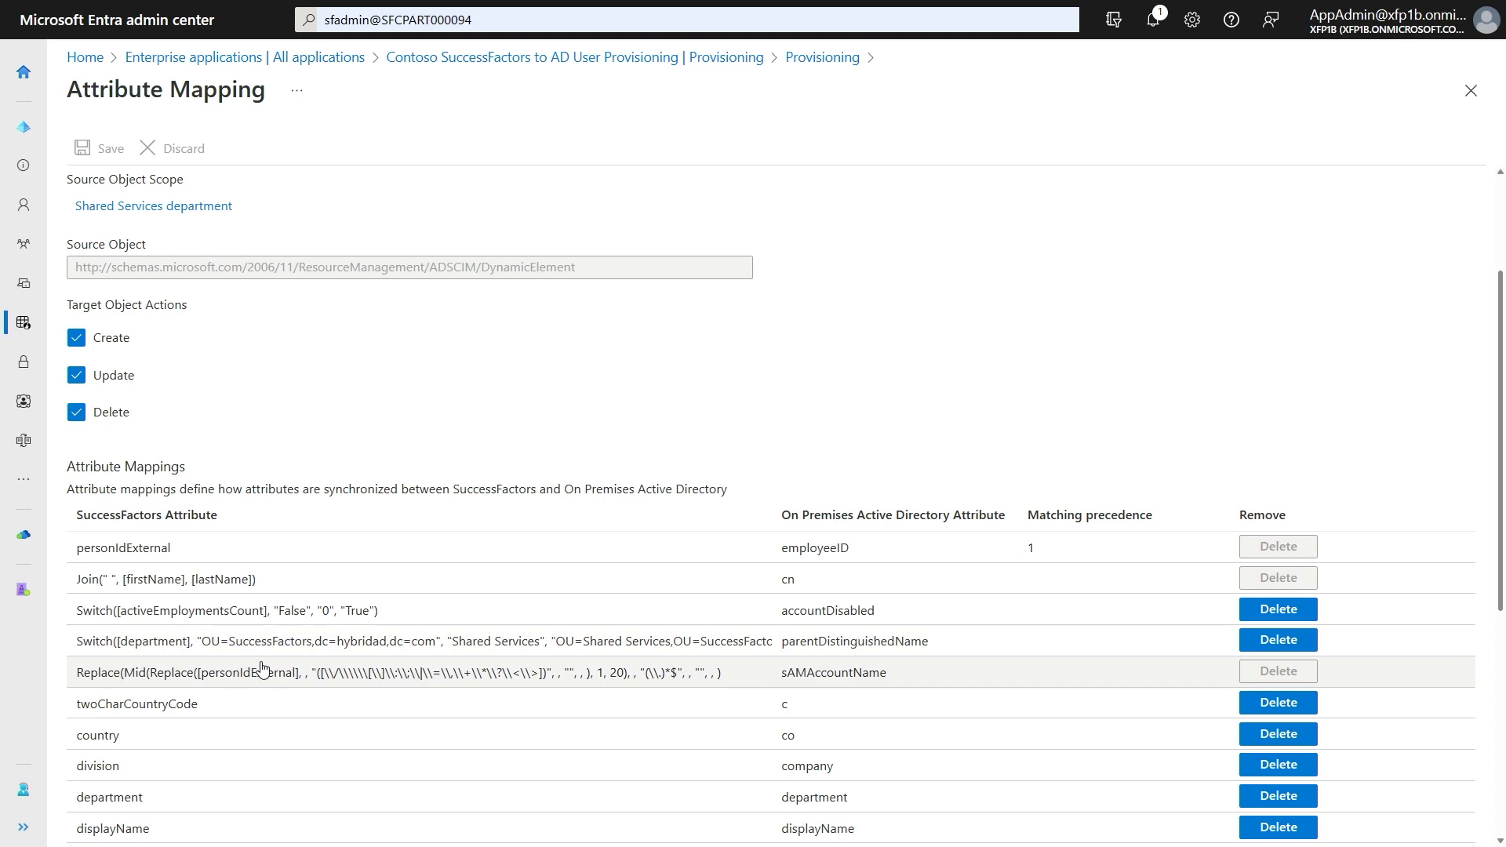
scroll(262, 669, down, 6)
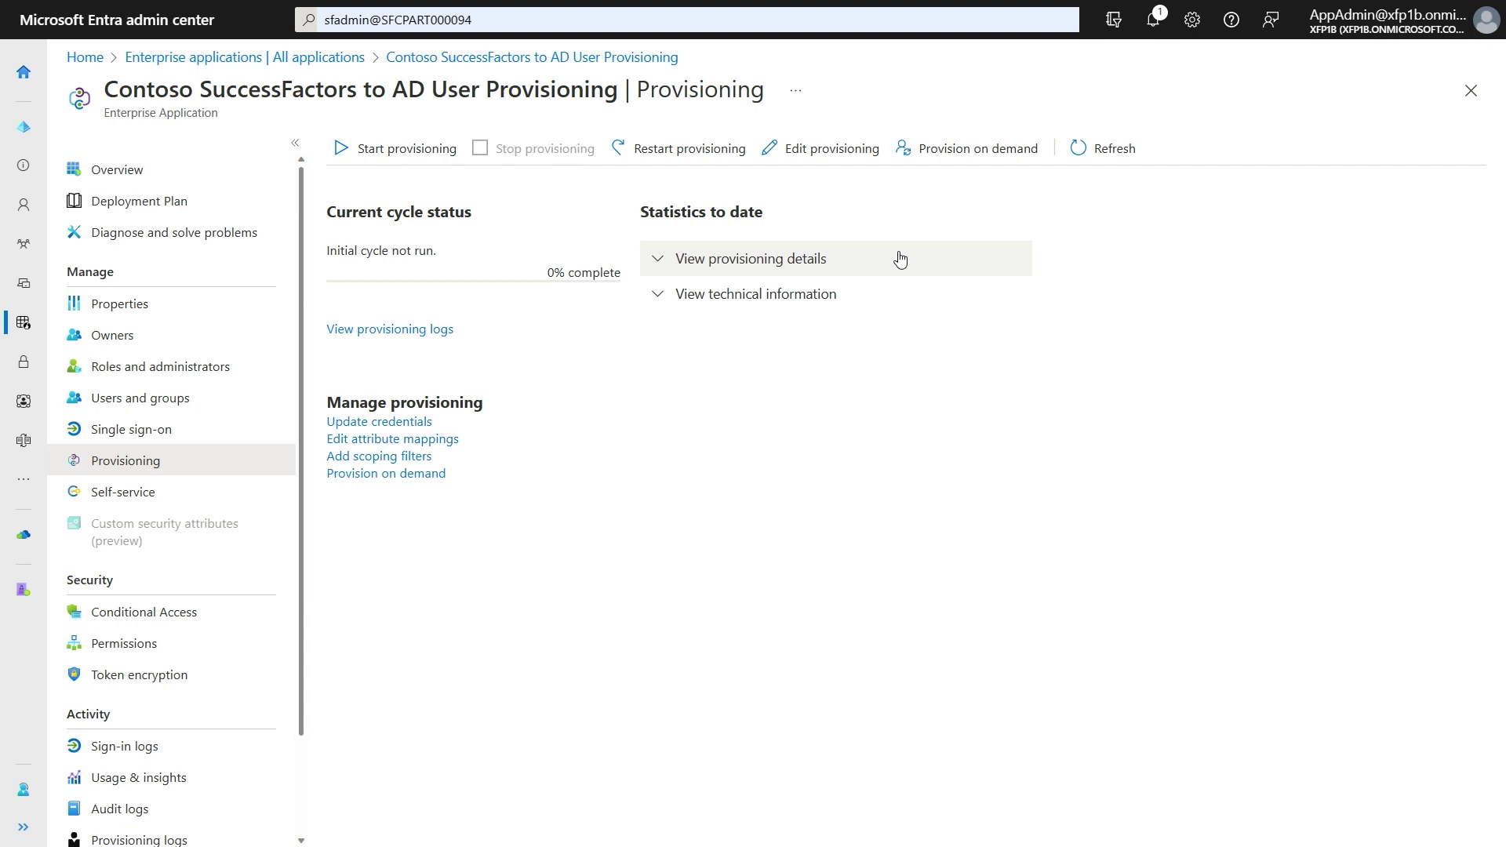
Step: Provision the test user on demand by entering their employee ID (personIdExternal)
click(955, 158)
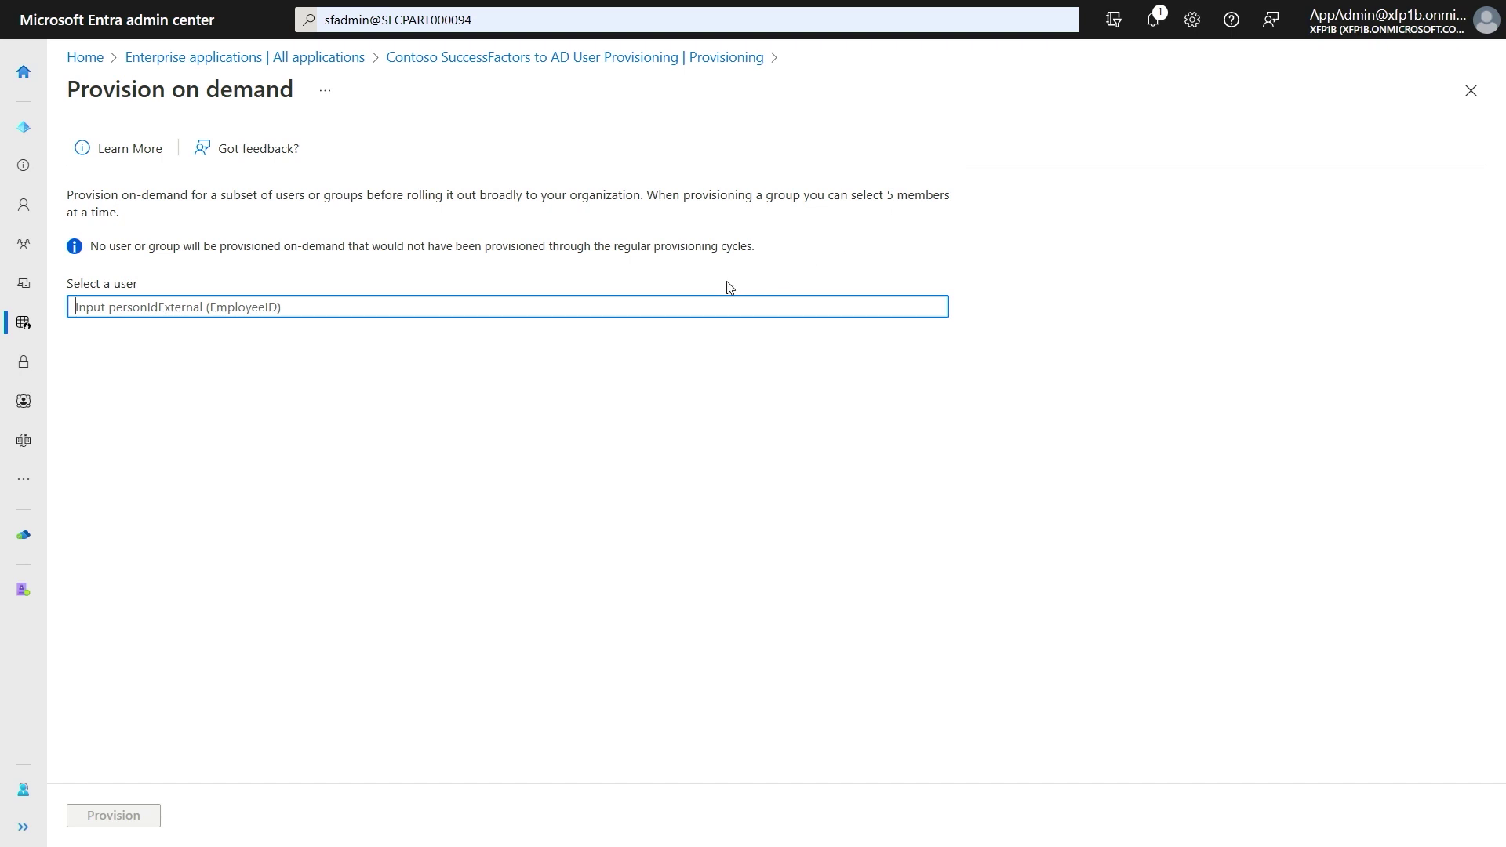
text(10)
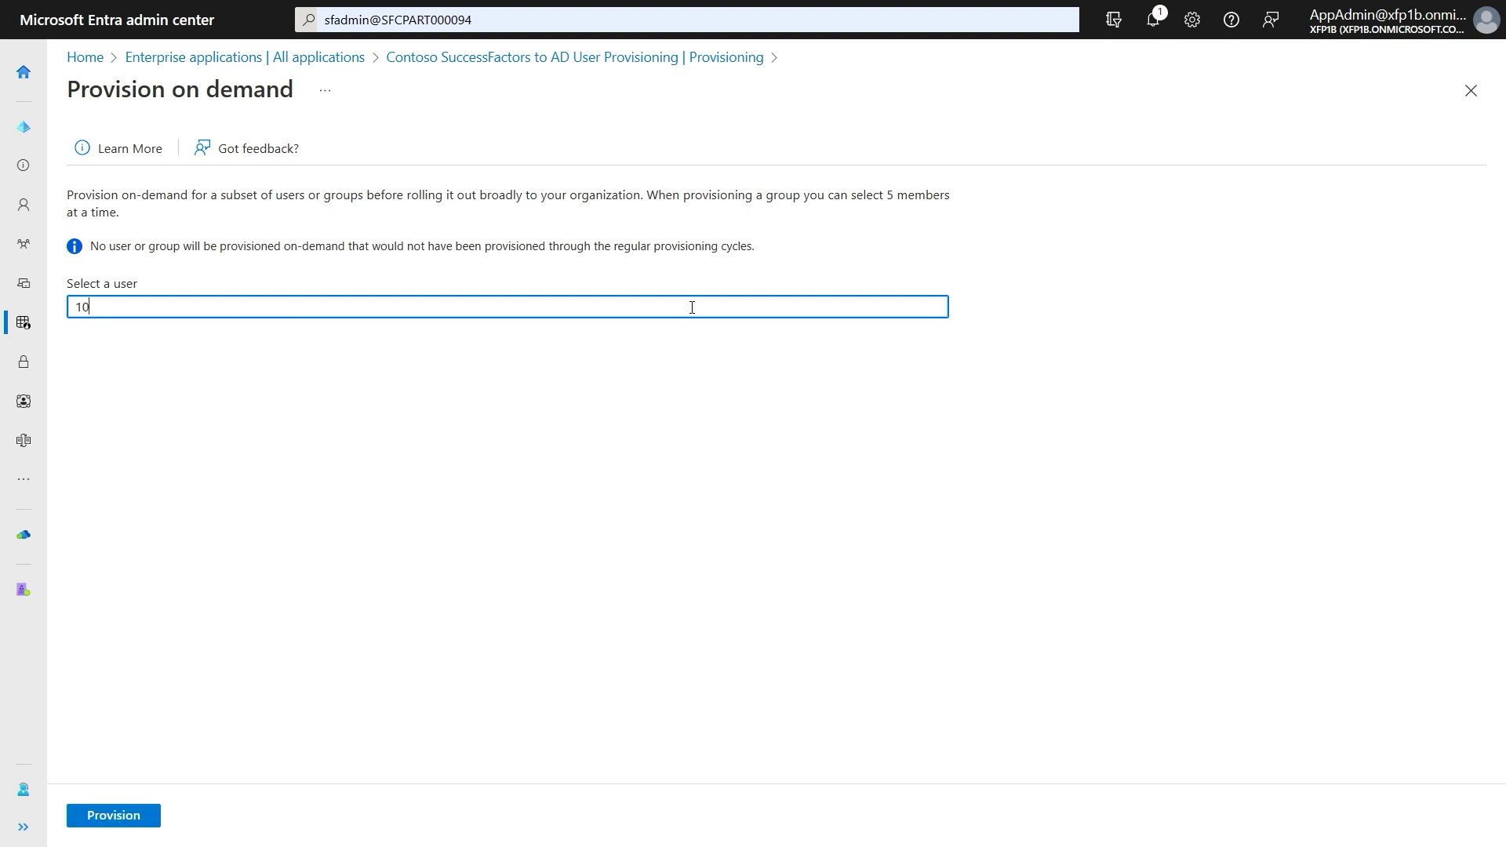
text(3241)
click(123, 820)
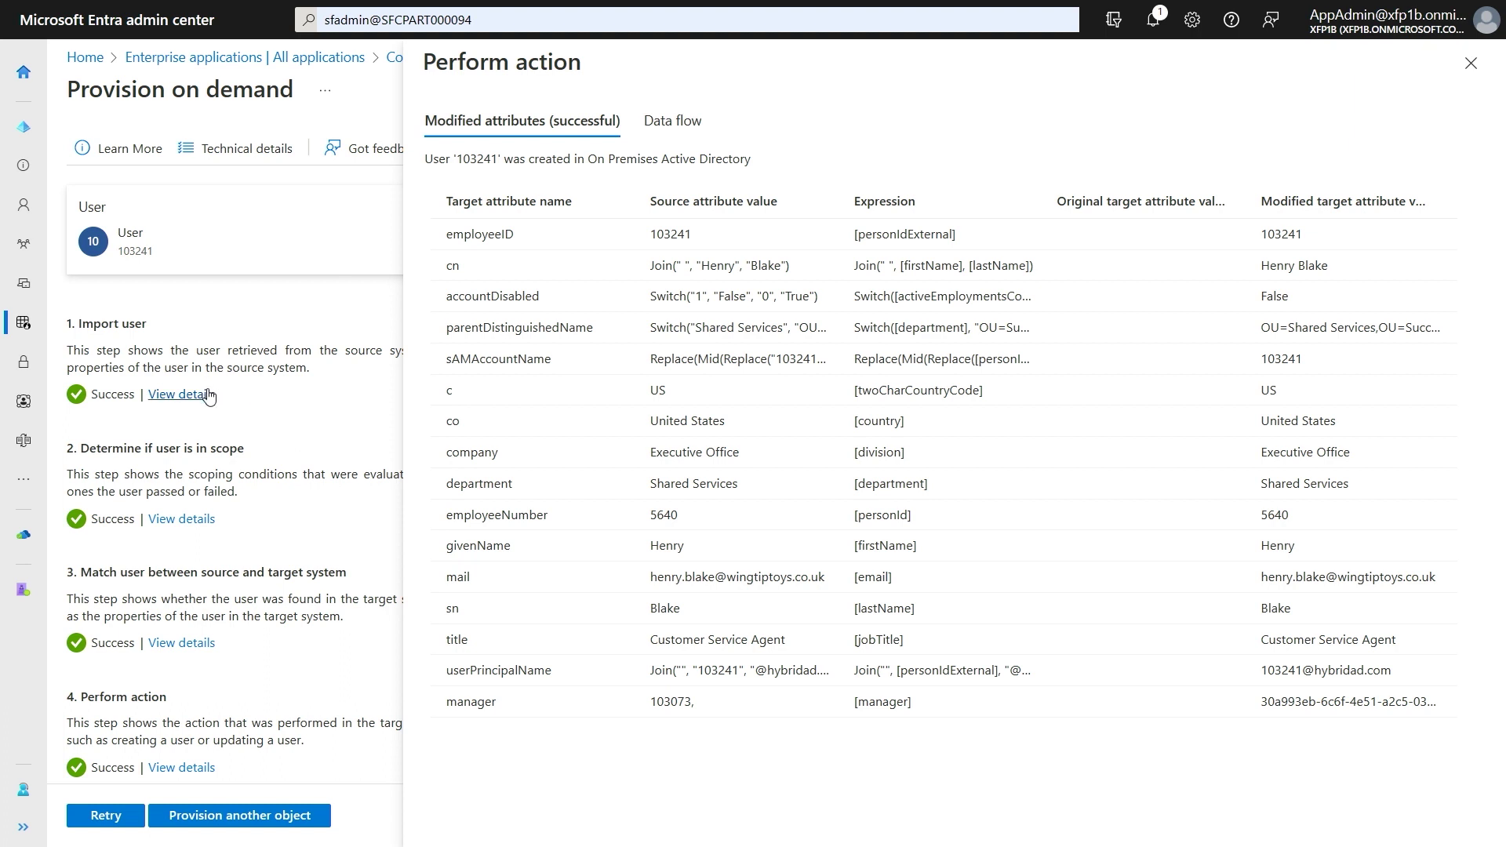
Step: View details of the Import user, scope determination and Perform action results
click(182, 395)
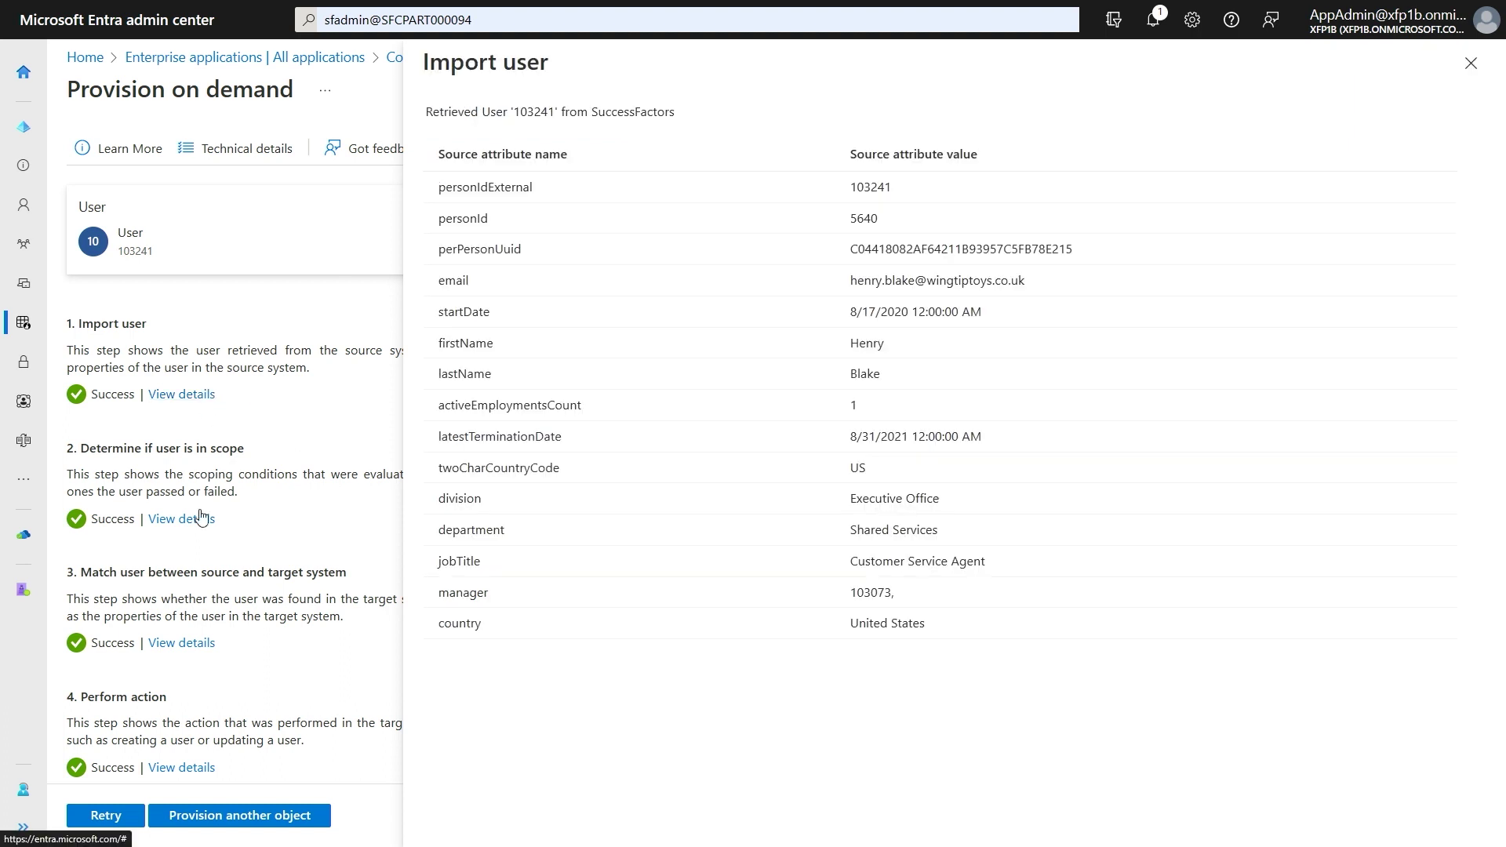
click(181, 520)
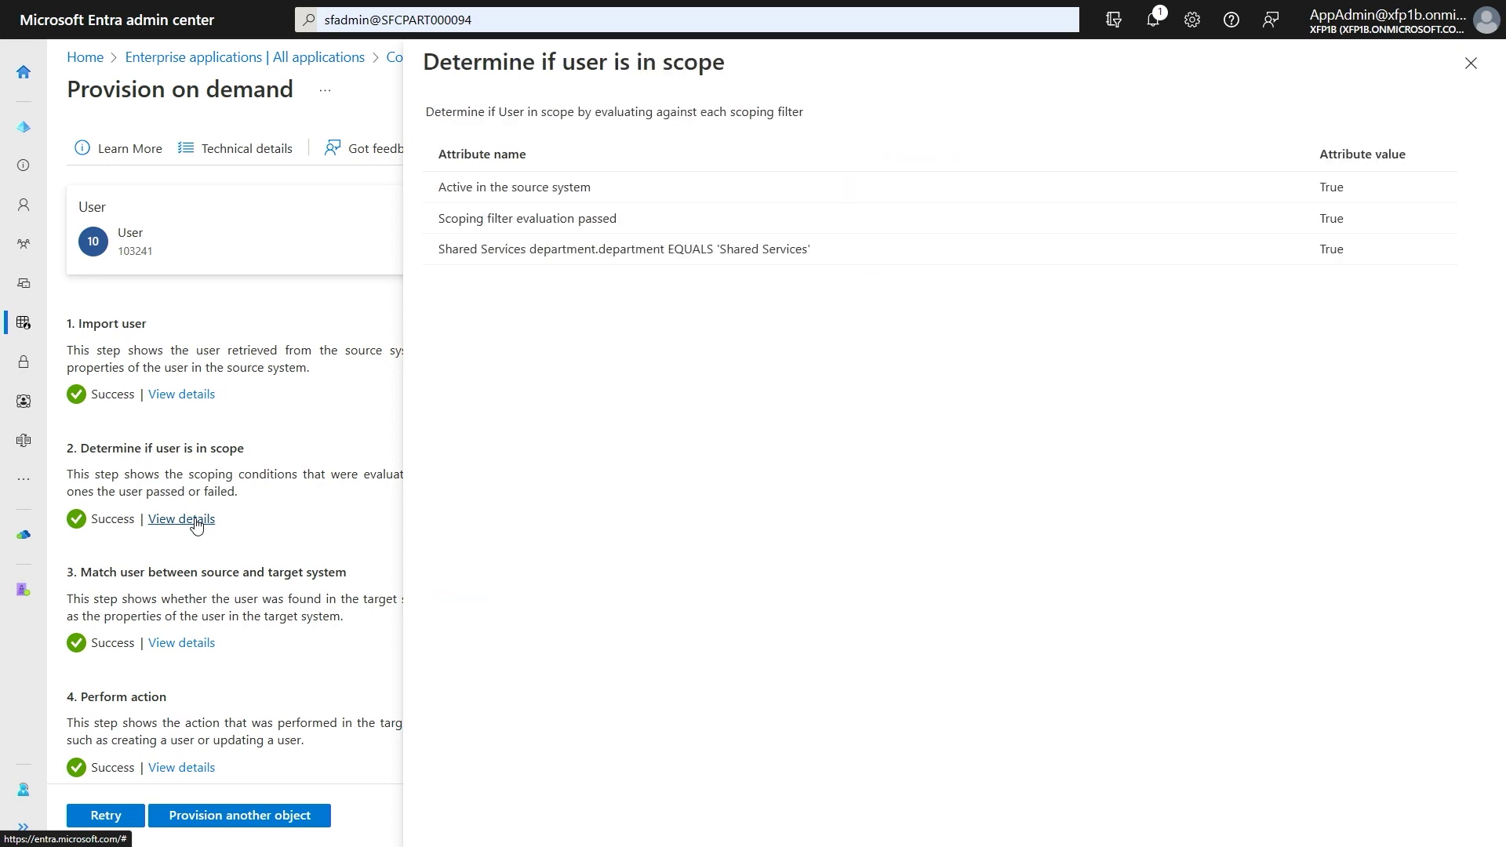
click(182, 768)
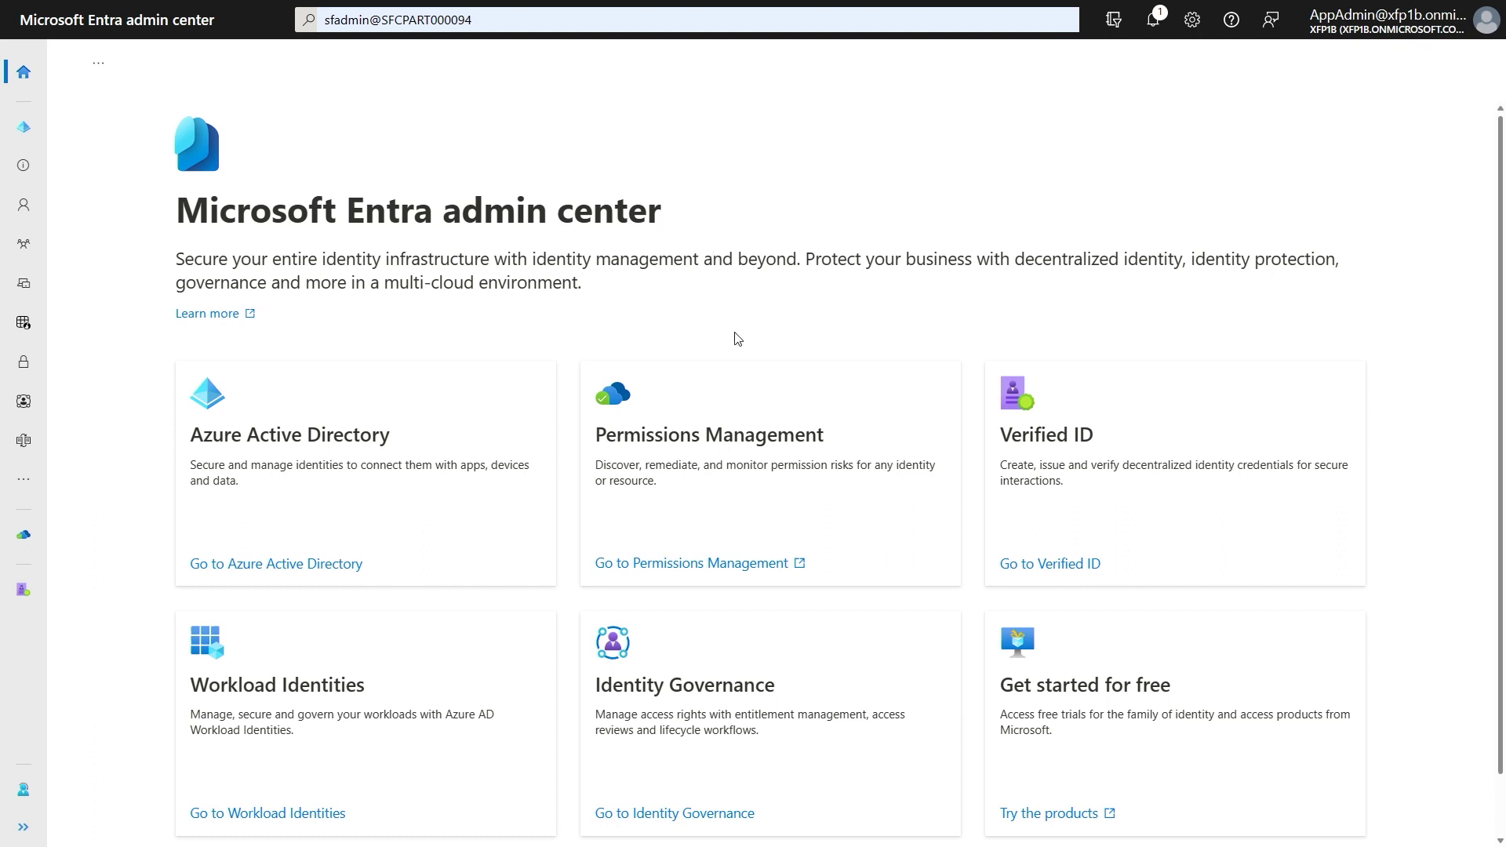
Step: Open Lifecycle workflows (Preview) under Identity Governance and begin creating a workflow
click(659, 814)
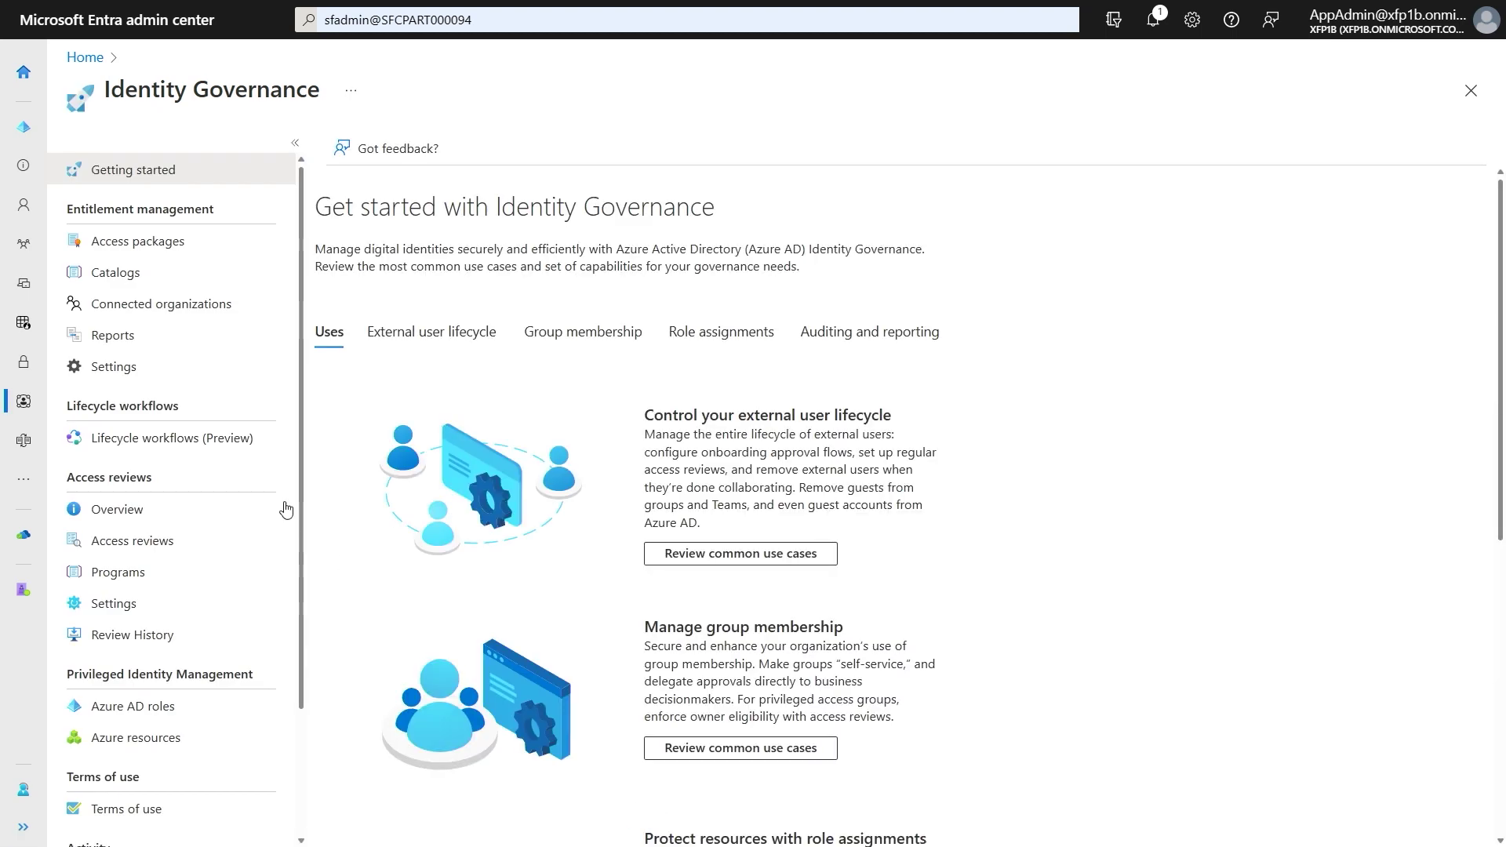
click(230, 457)
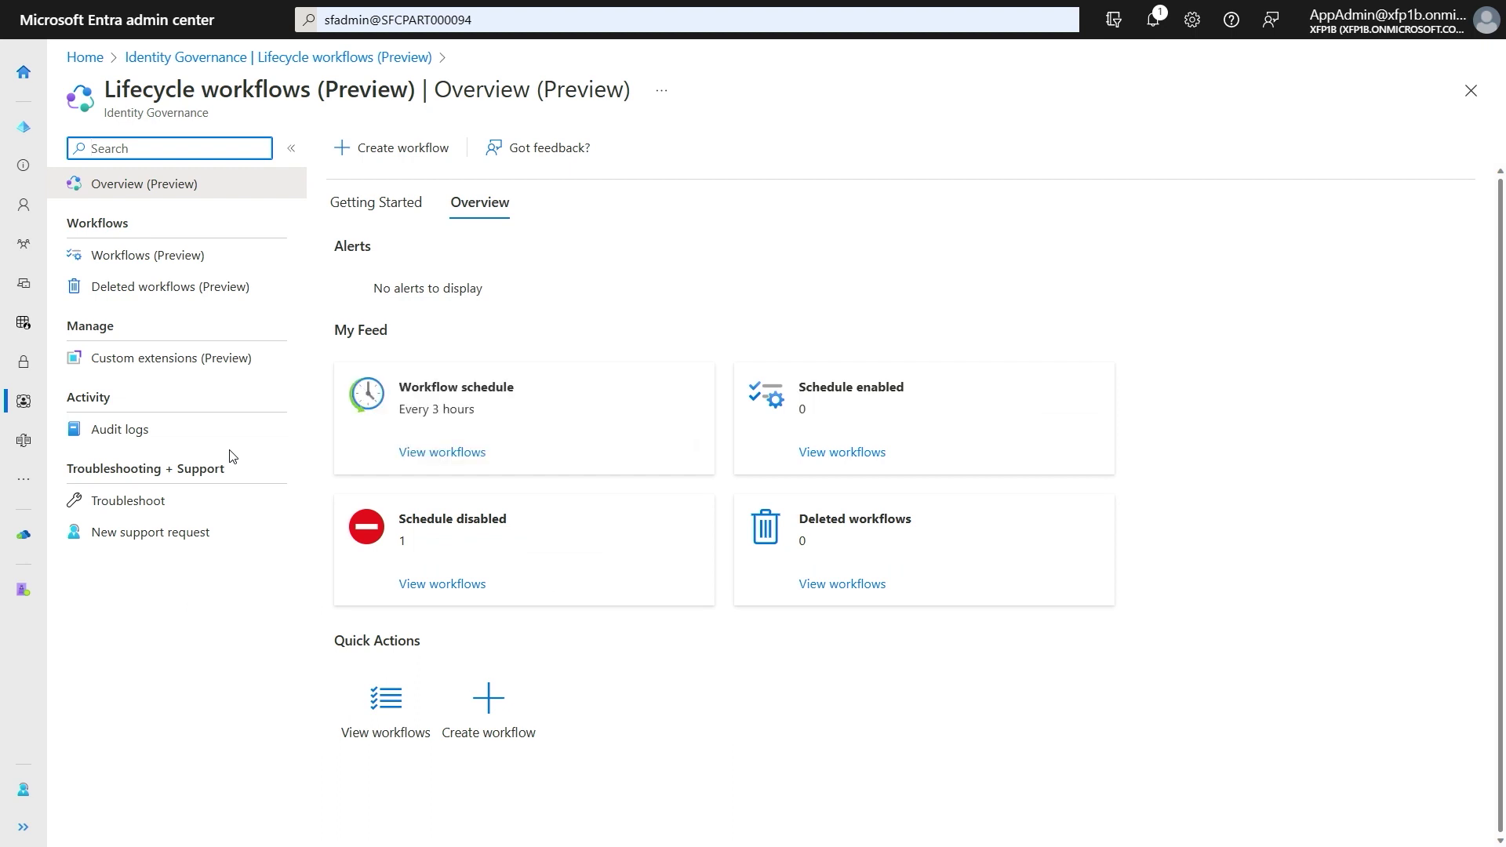
click(403, 153)
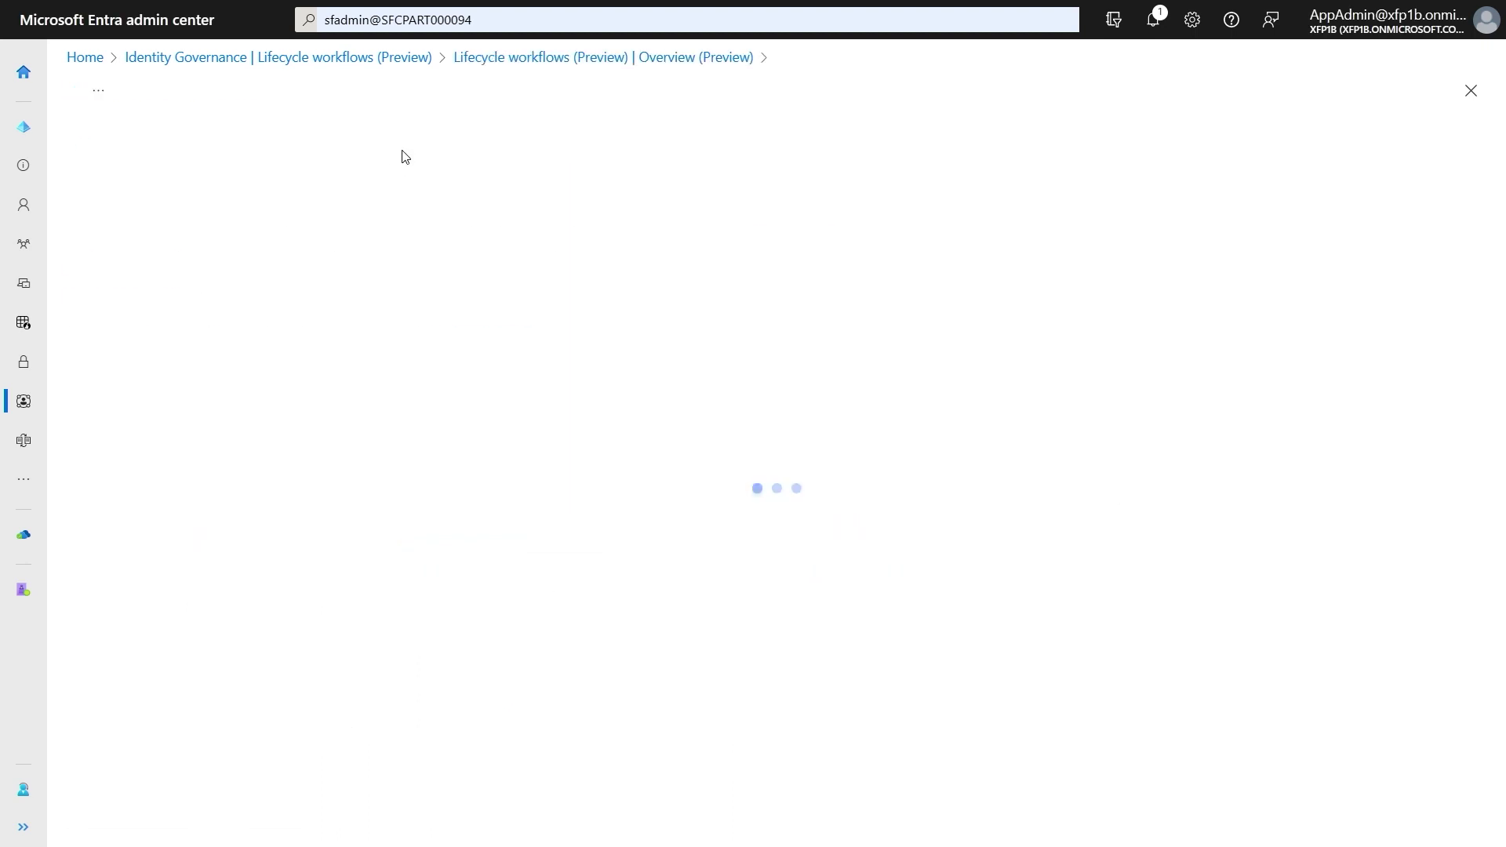